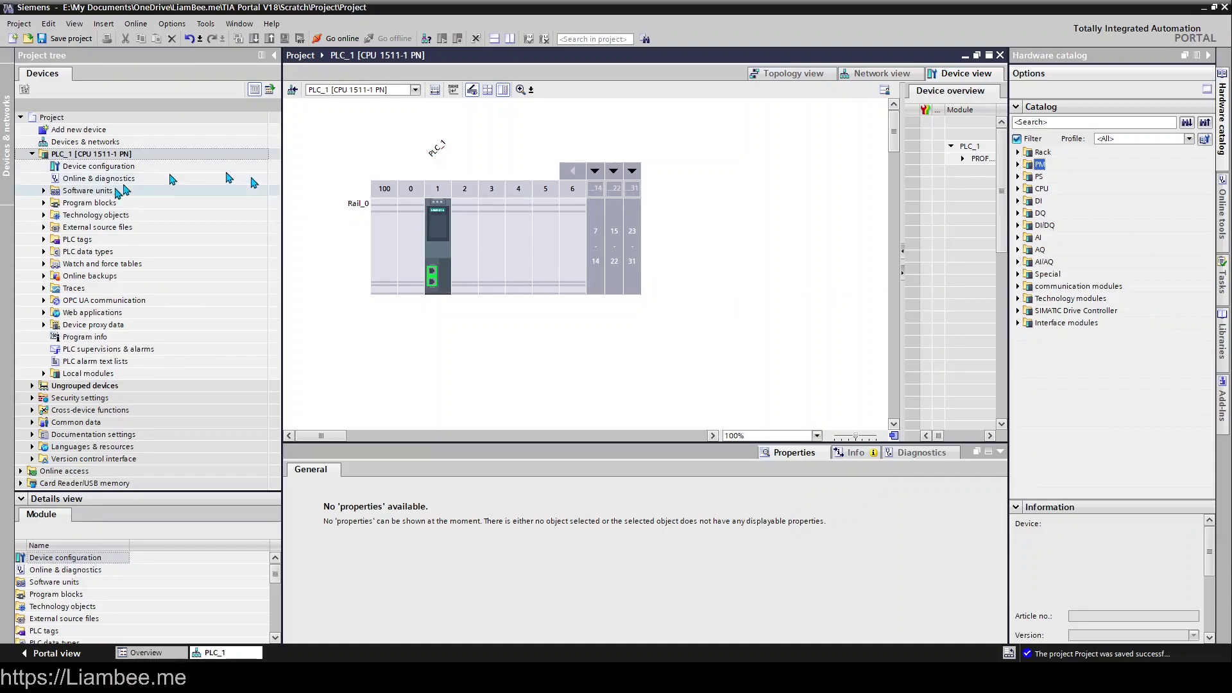
Drag DI 16x24VDC BA (6ES7 521-1BH10-0AA0) from the digital input catalog into rack slot 2.
left_click(77, 130)
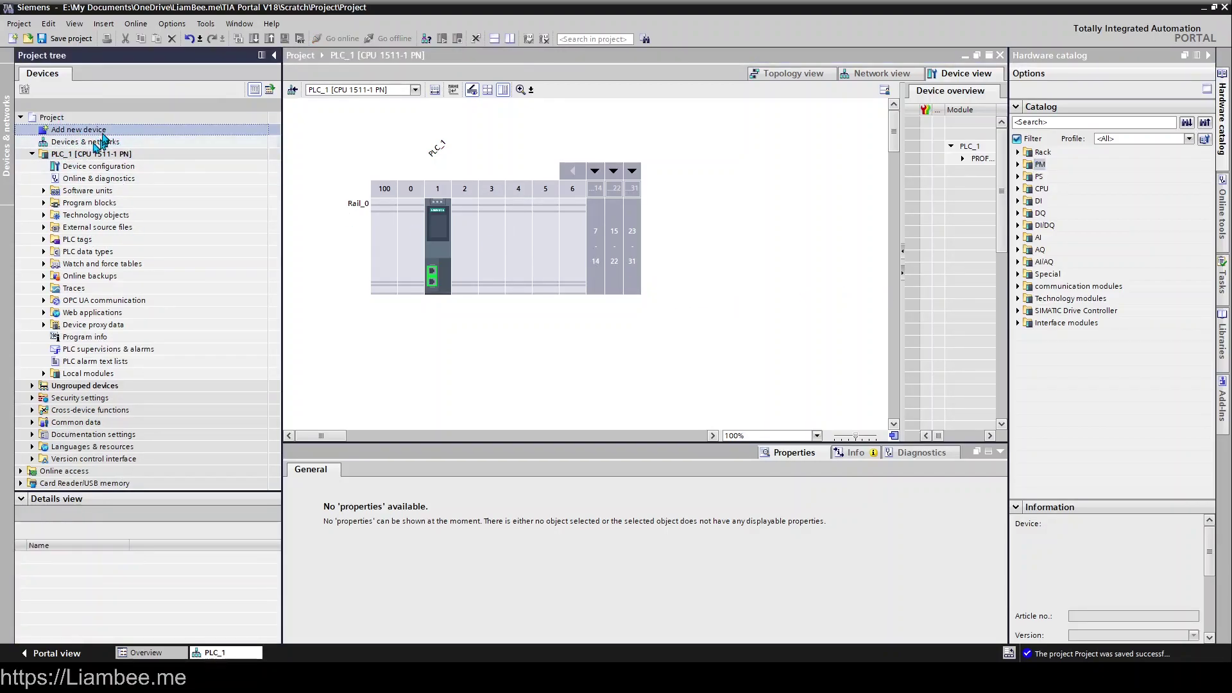
left_click(429, 242)
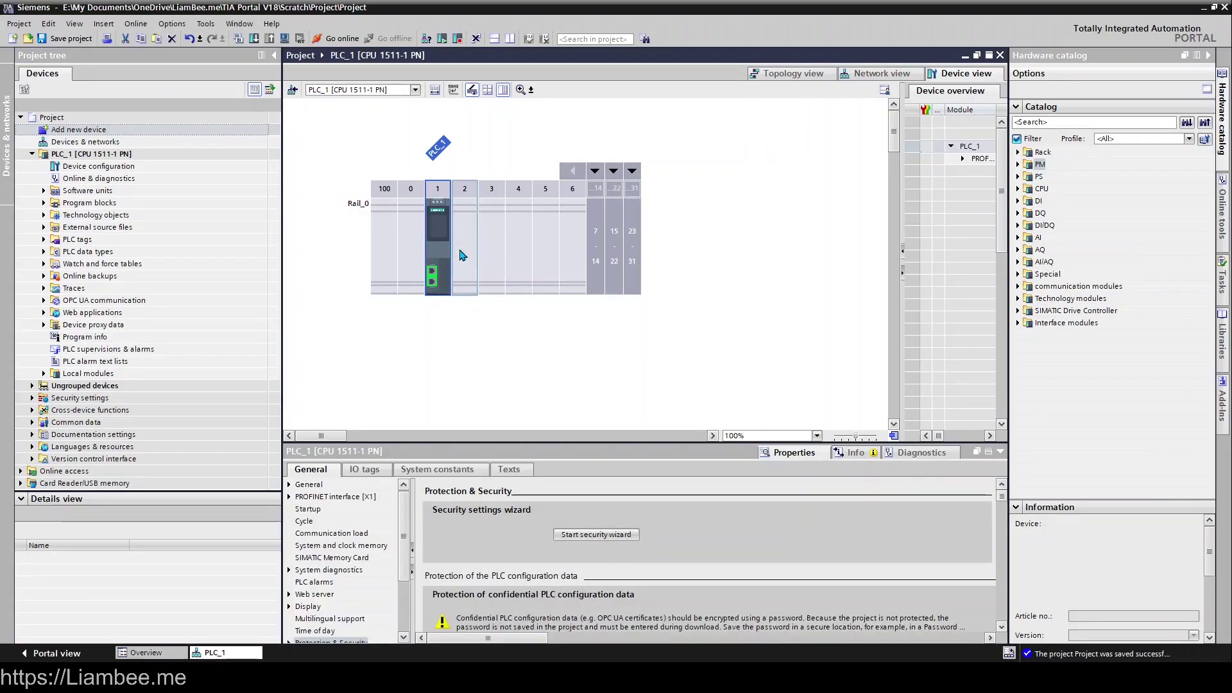
left_click(459, 255)
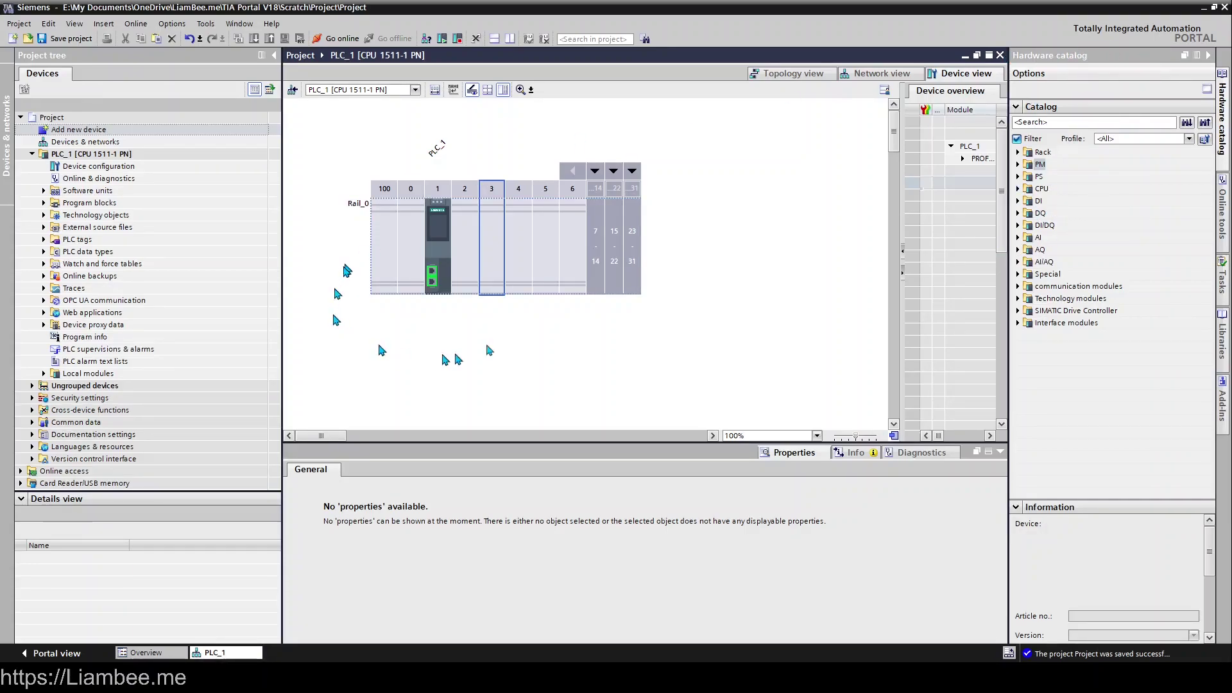
left_click(1035, 203)
left_click(1020, 202)
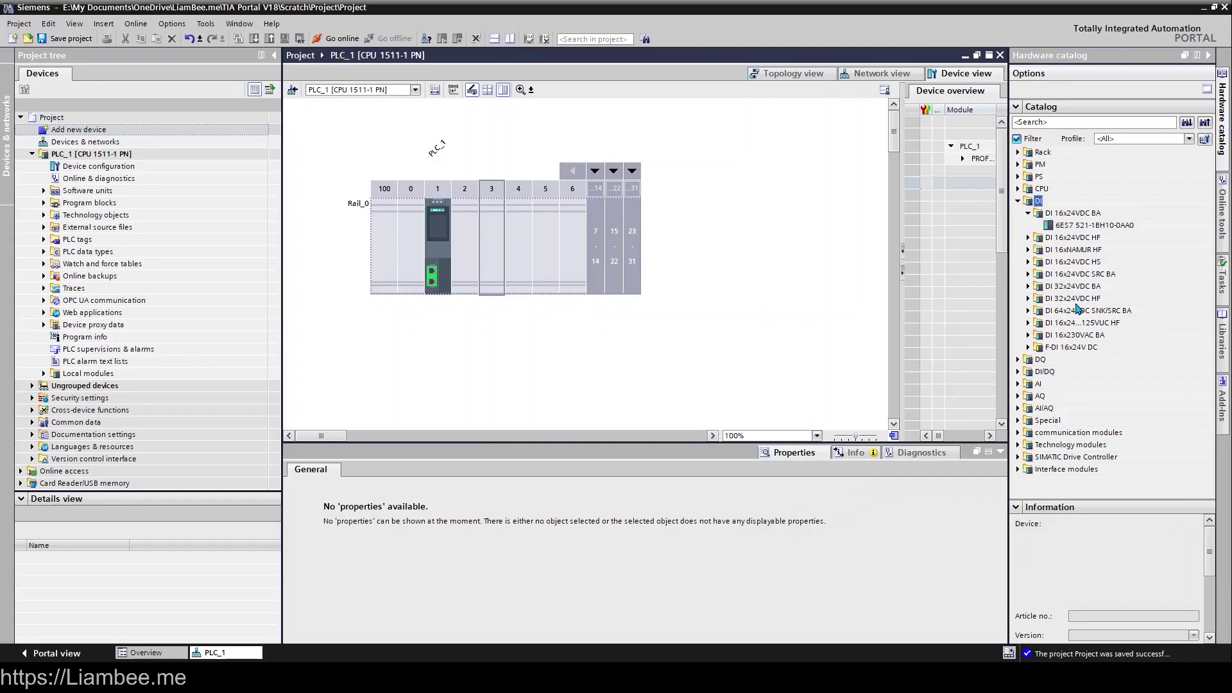
left_click(1062, 228)
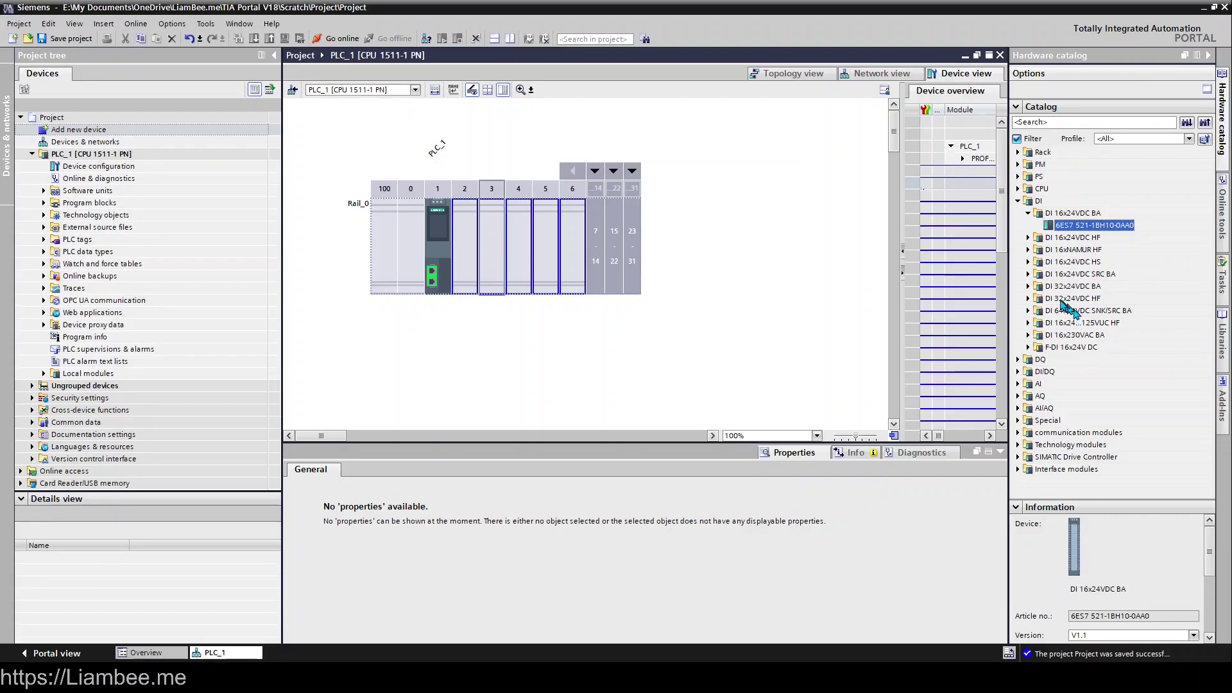
left_click(1065, 274)
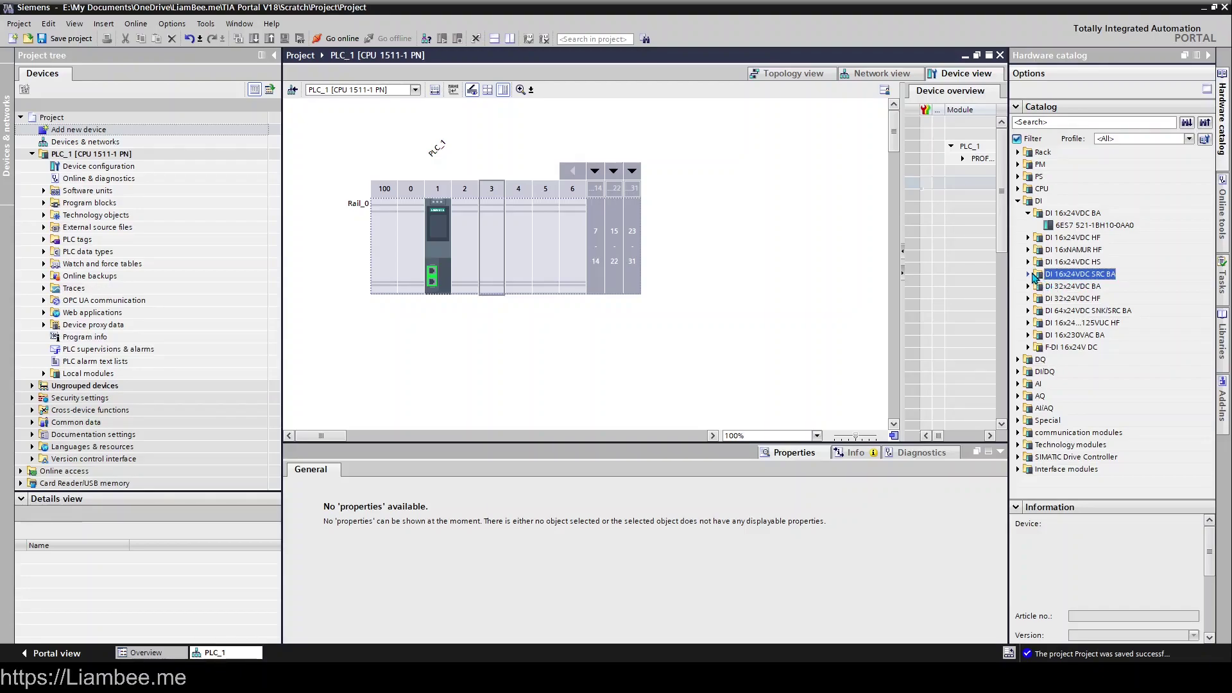
left_click_drag(1091, 225, 467, 230)
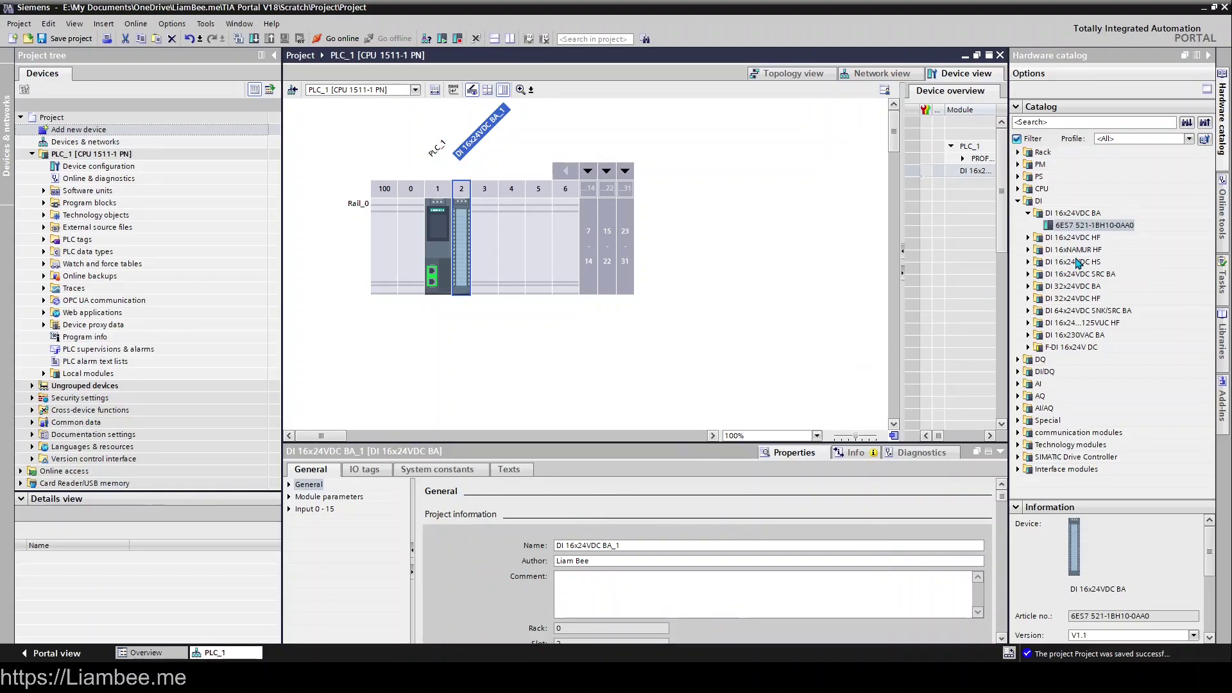
Place the AI 16xI BA module in slot 3 and the DQ 8x24VDC/2A HF in slot 4.
left_click(1018, 383)
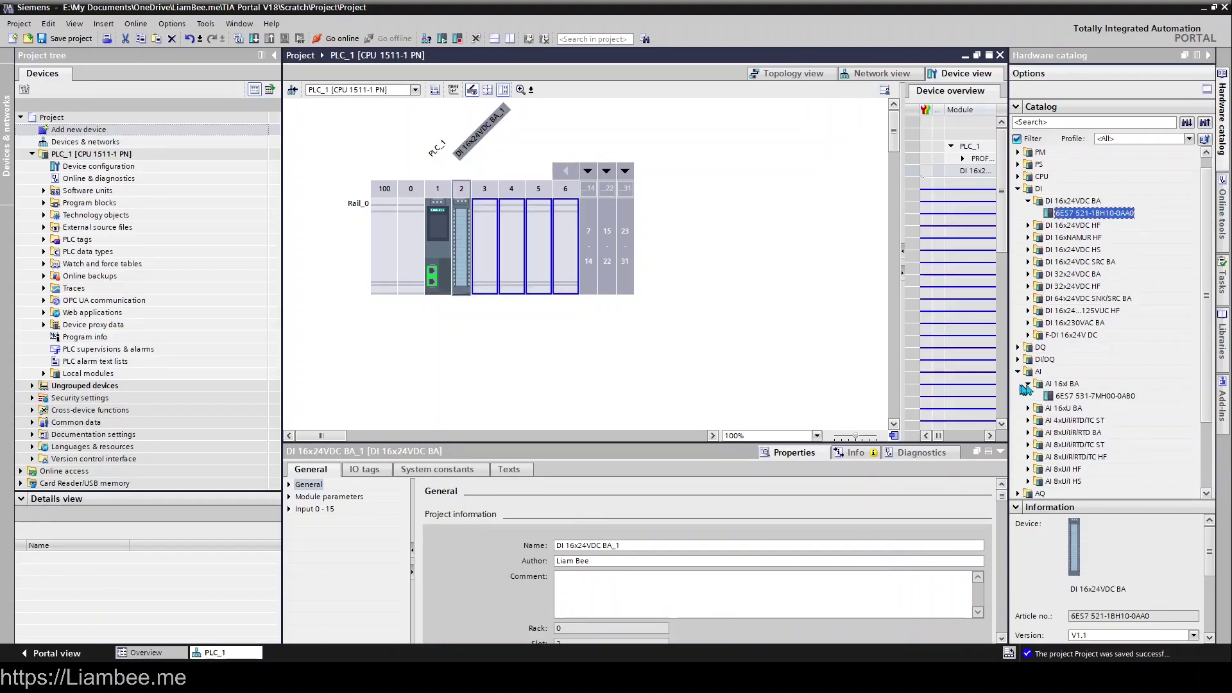
left_click_drag(1092, 396, 488, 241)
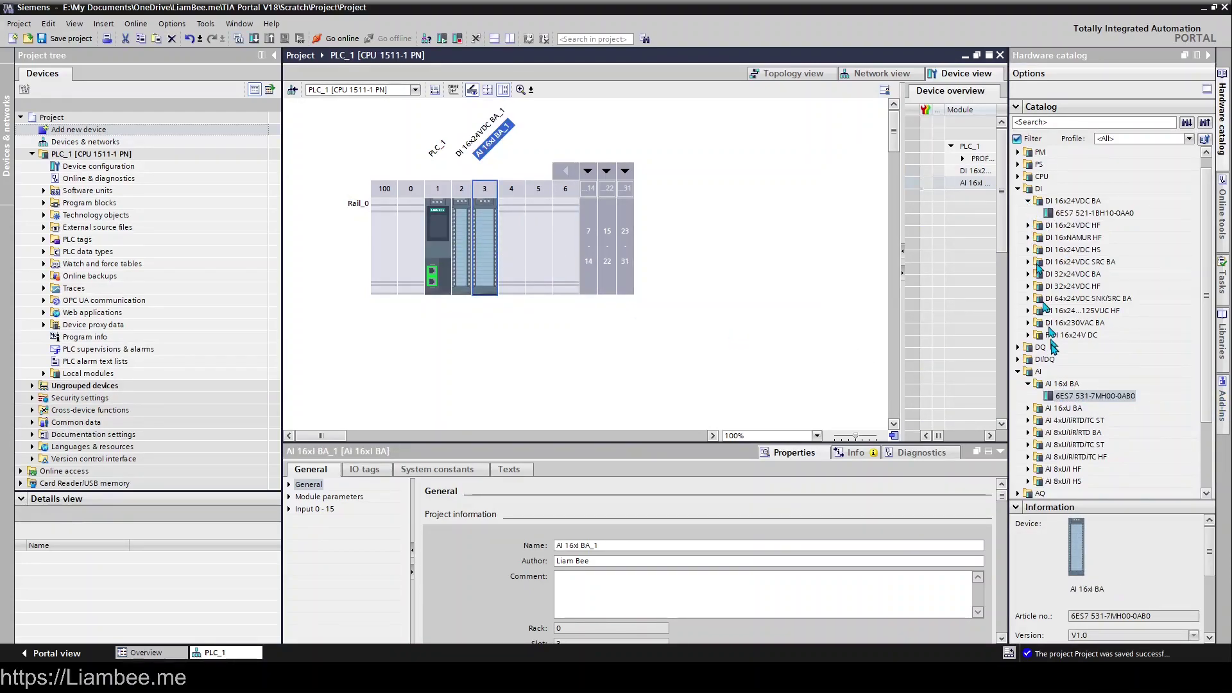
left_click(1018, 347)
left_click(1083, 312)
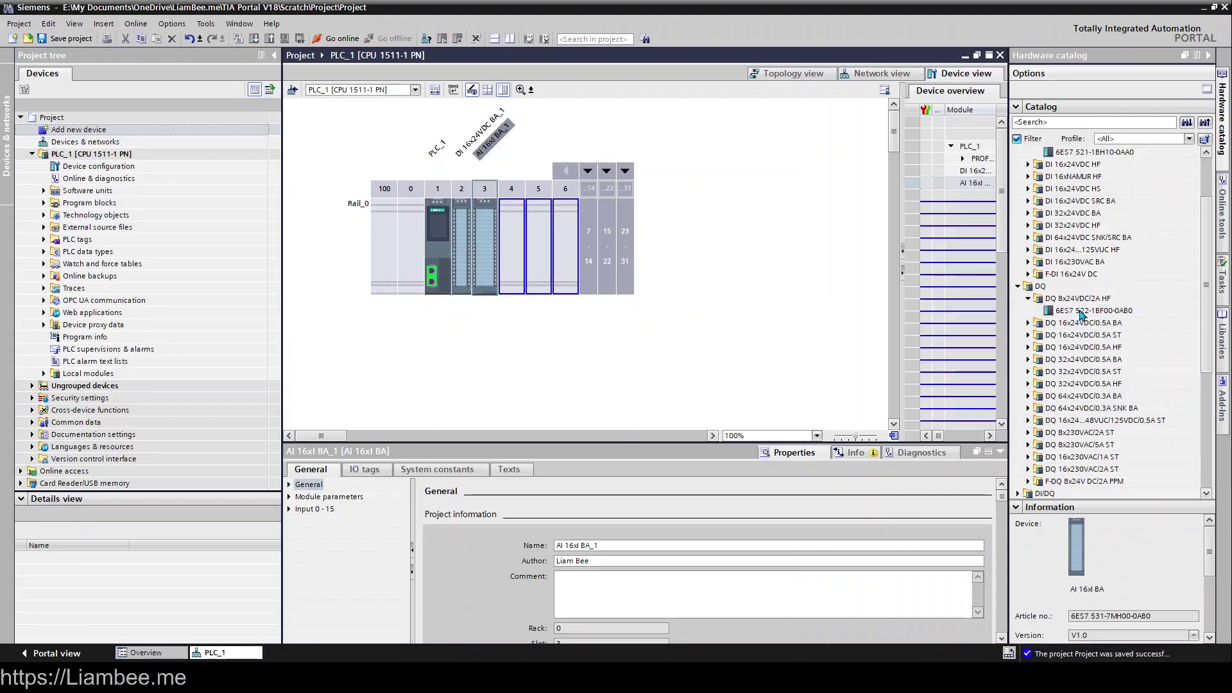
left_click_drag(1089, 313, 511, 250)
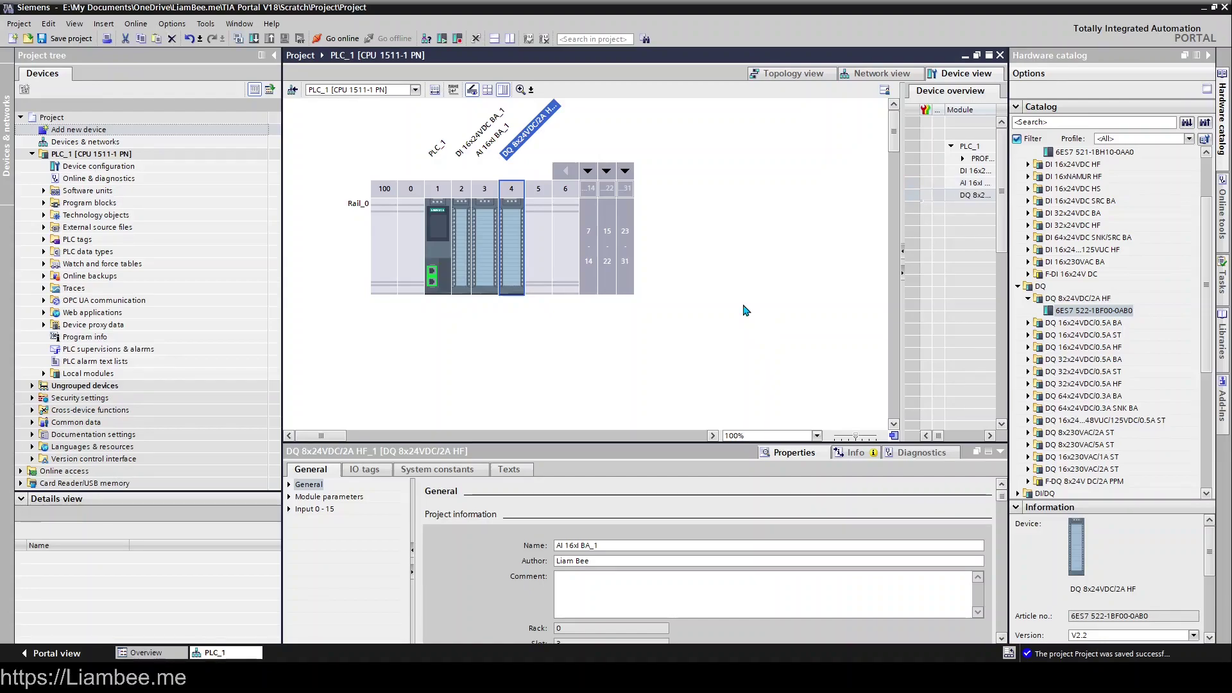
Inspect the DI, AI and DQ modules in turn, then enlarge the Properties pane.
left_click(465, 244)
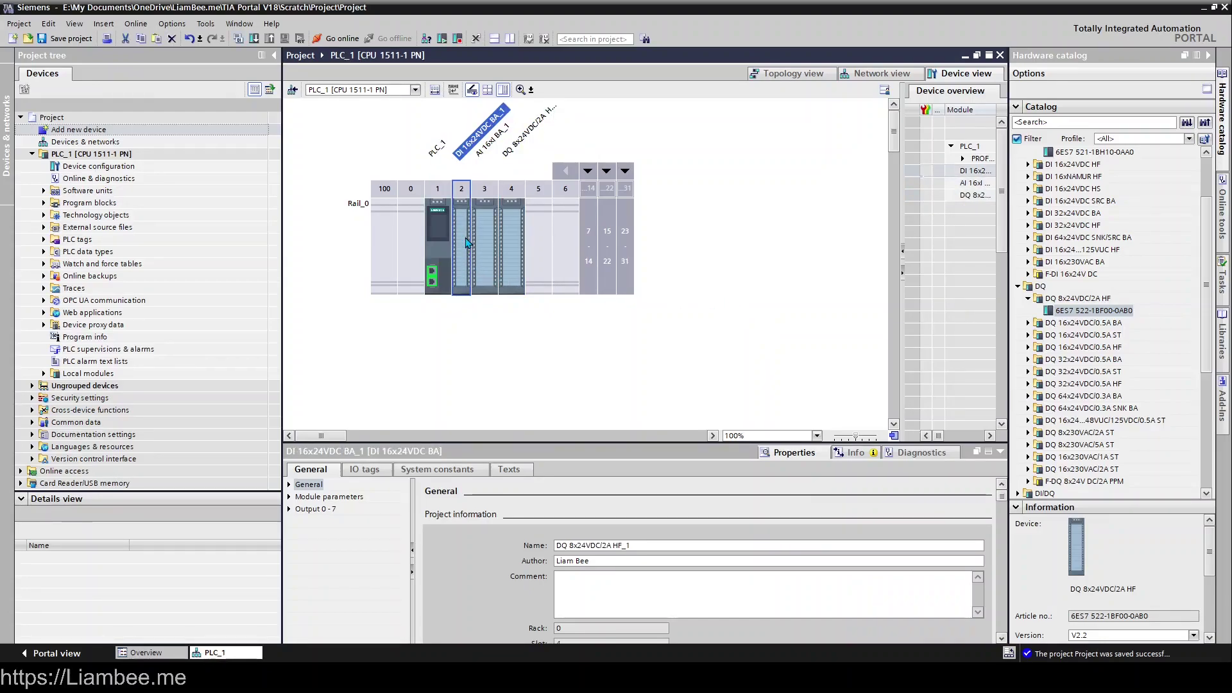
left_click(480, 233)
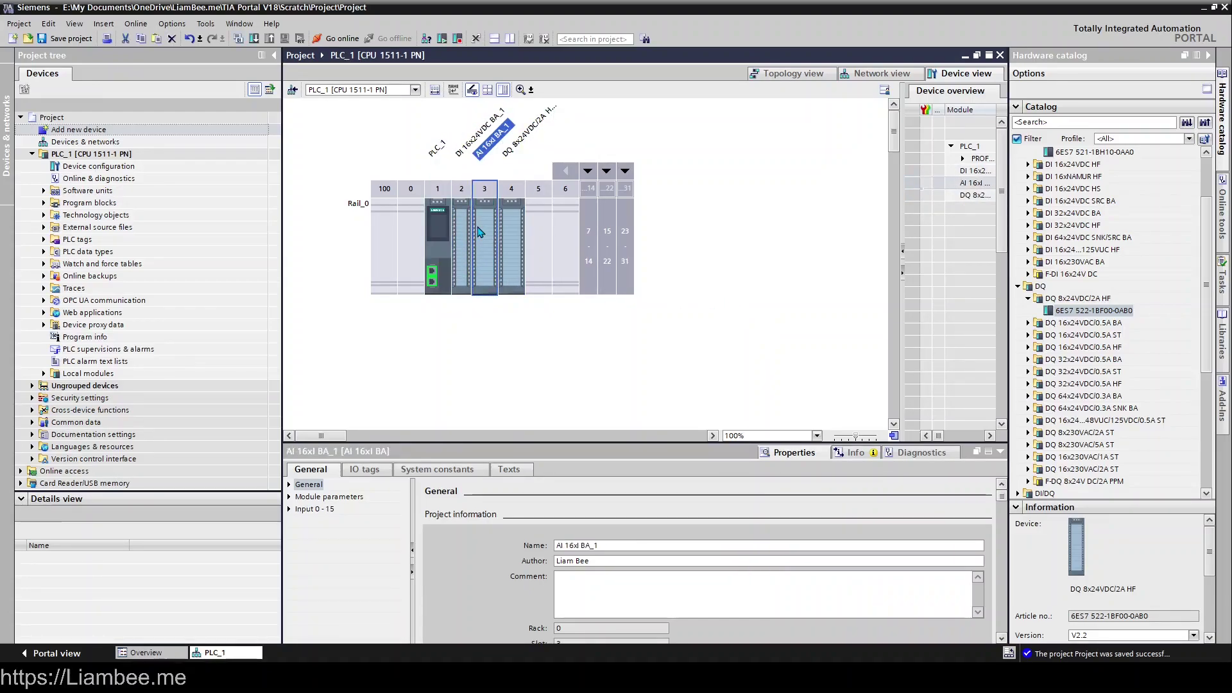
left_click(511, 236)
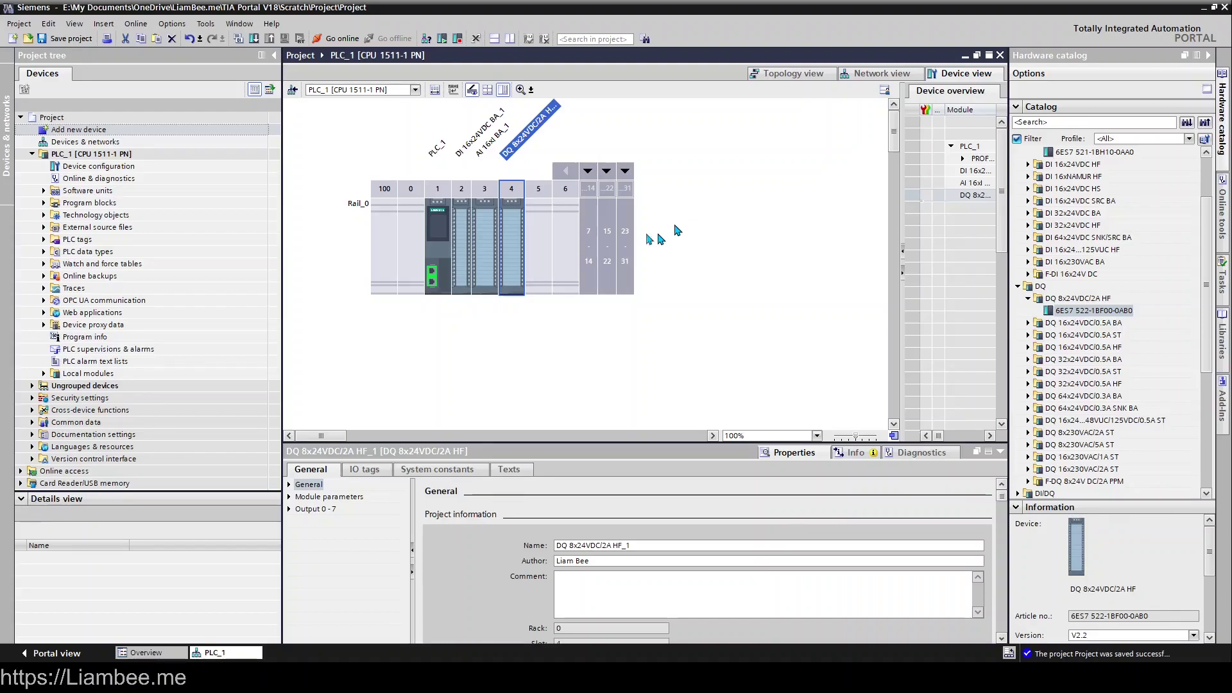
left_click(462, 228)
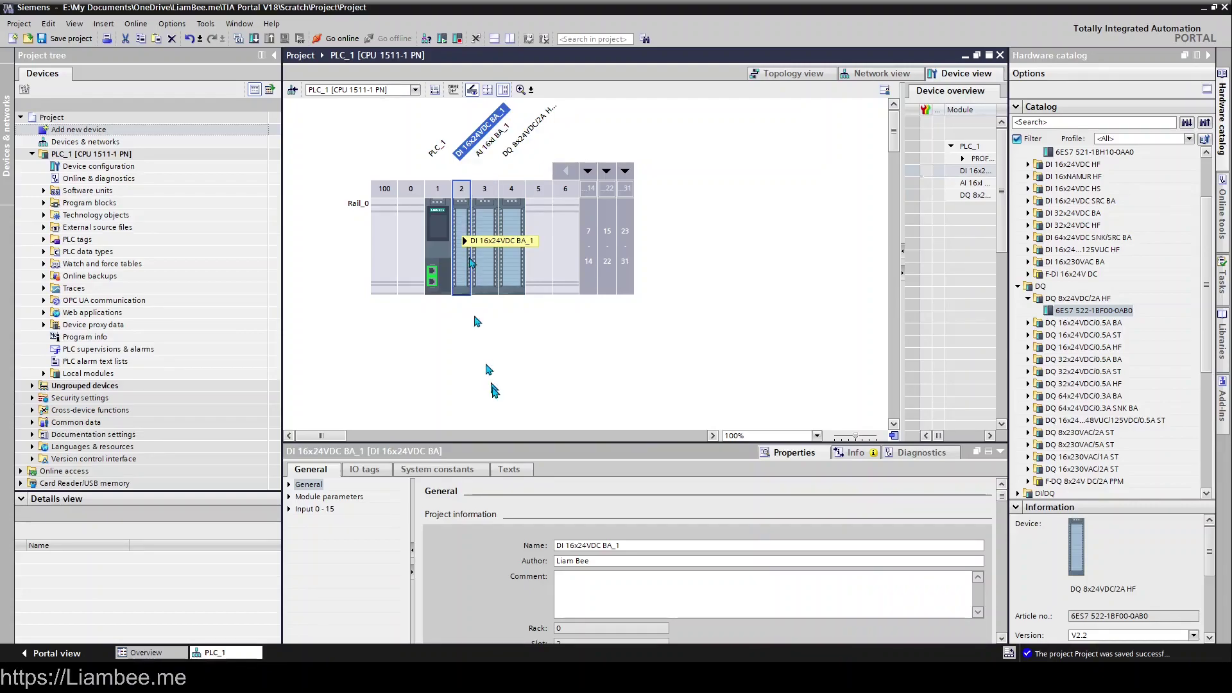
left_click_drag(602, 435, 587, 323)
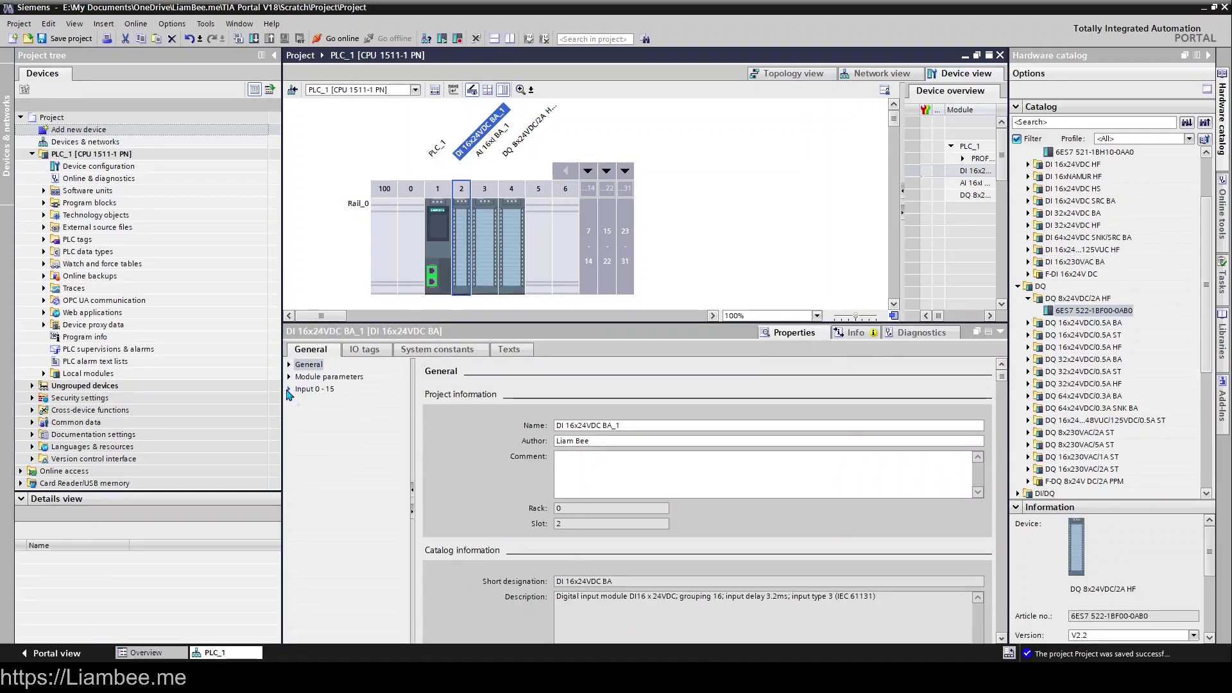
Show the DI module's Input 0 - 15 page down to its I/O addresses, bytes 0 to 1.
left_click(289, 389)
left_click(315, 413)
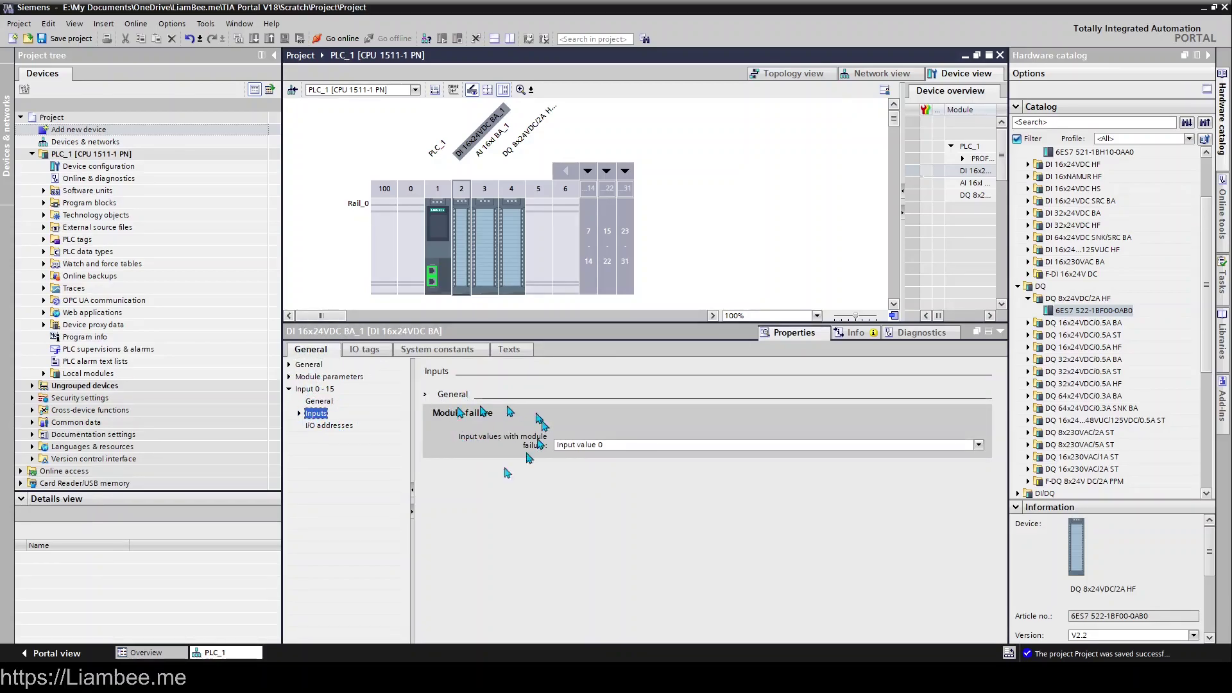
left_click(319, 401)
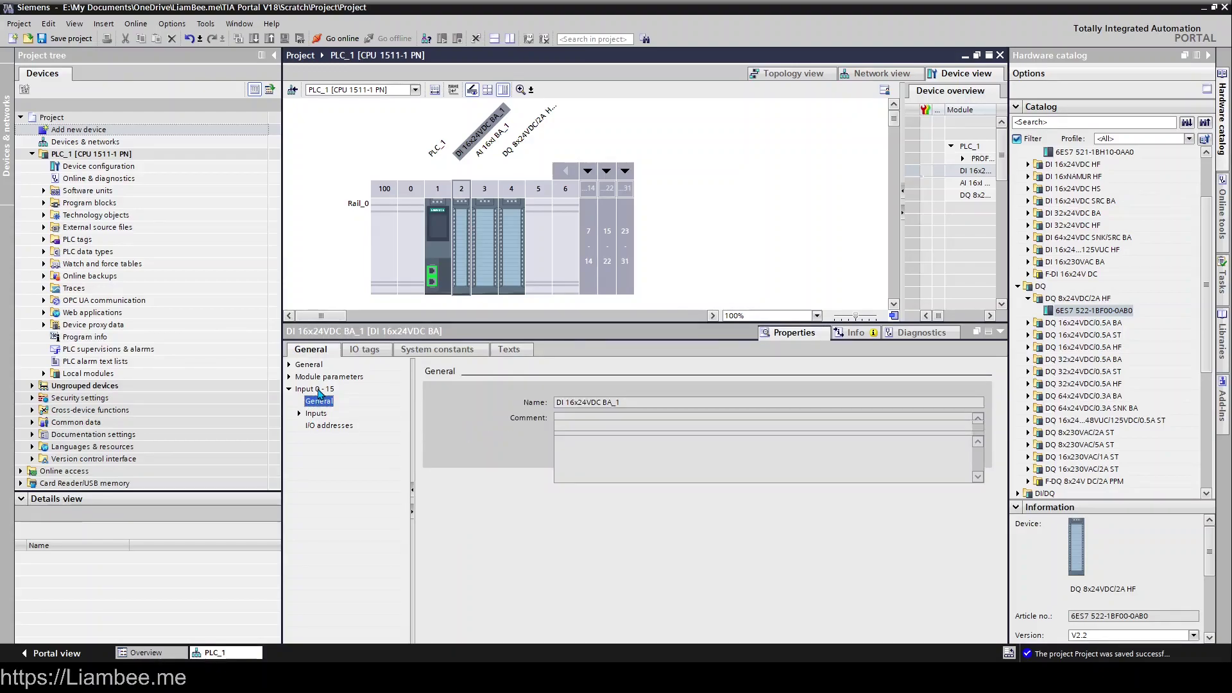
left_click(315, 388)
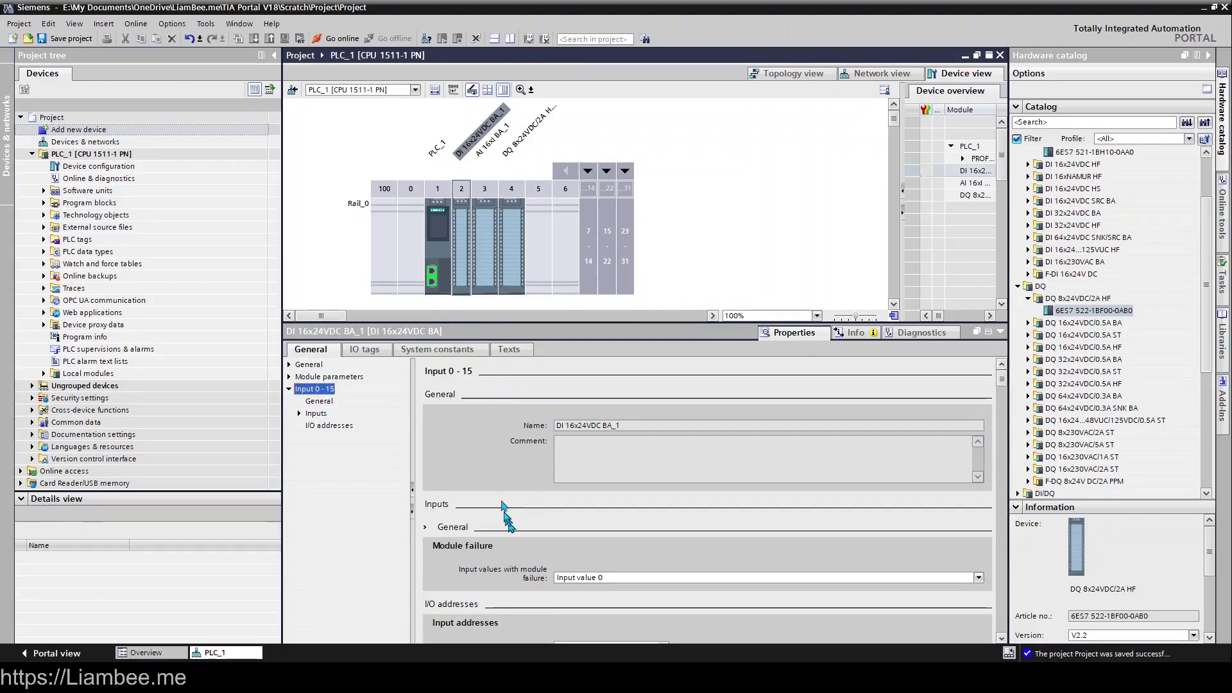
scroll(507, 500, "down", 3)
scroll(503, 488, "down", 1)
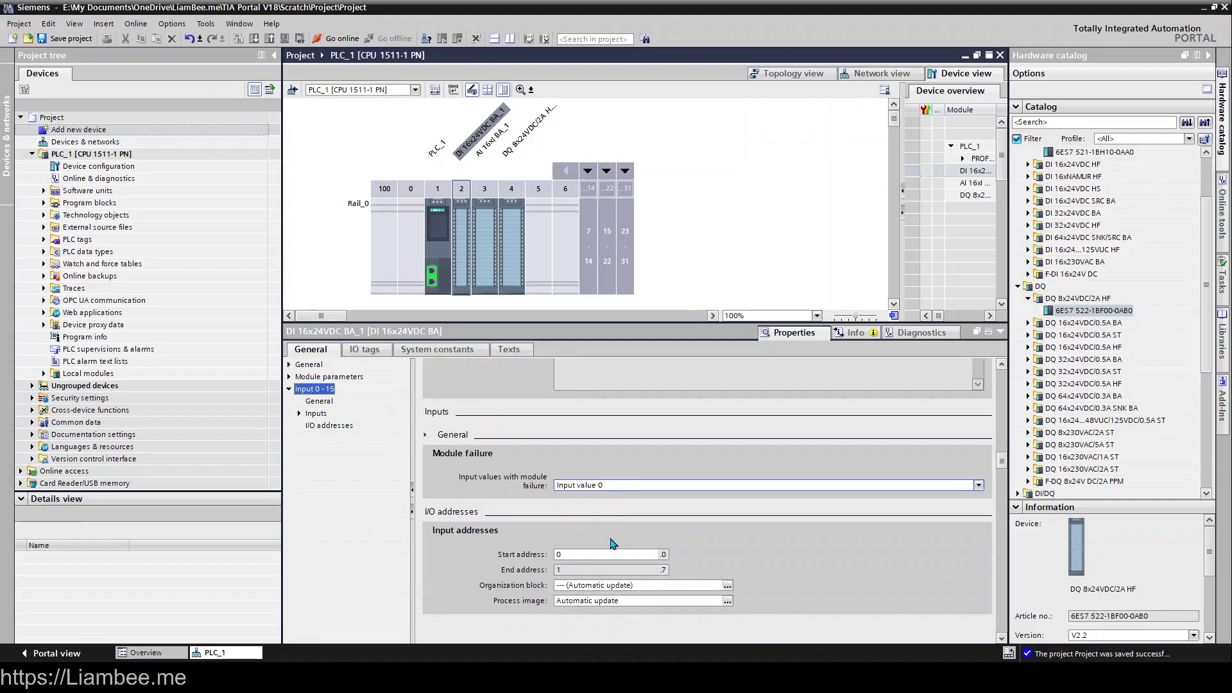
scroll(577, 577, "down", 2)
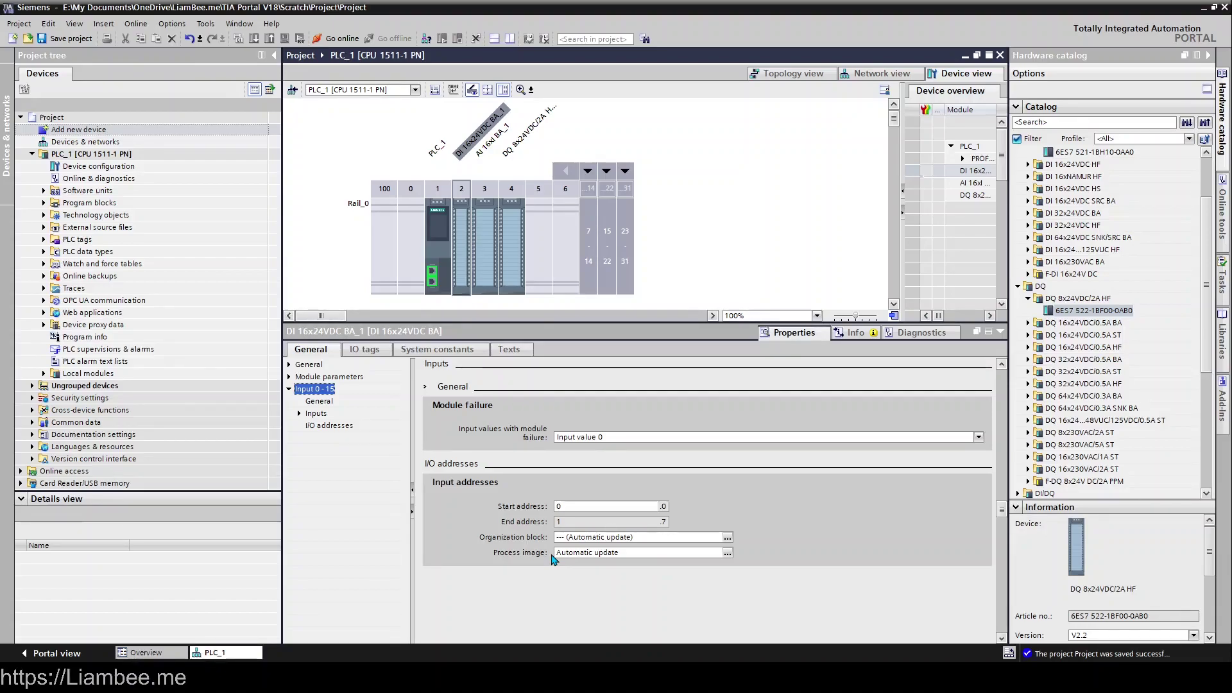
Select the AI module in slot 3 and show its Input 0 - 15 settings.
left_click(485, 263)
scroll(616, 507, "up", 5)
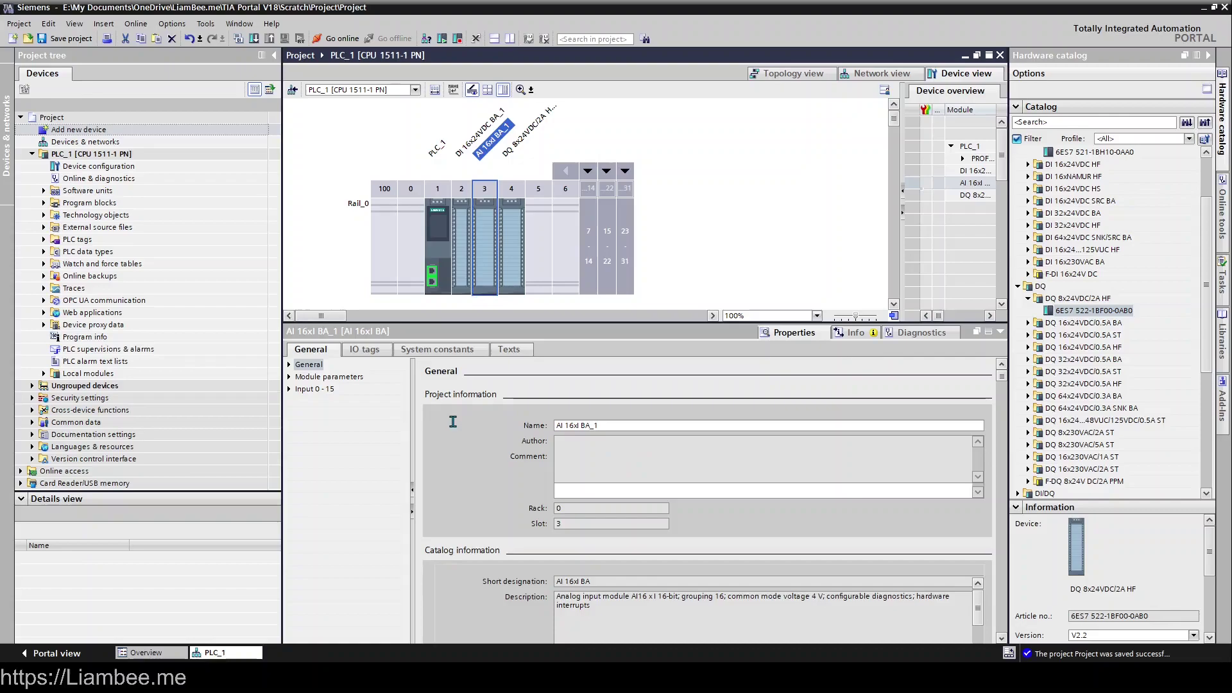
left_click(314, 388)
scroll(478, 482, "down", 4)
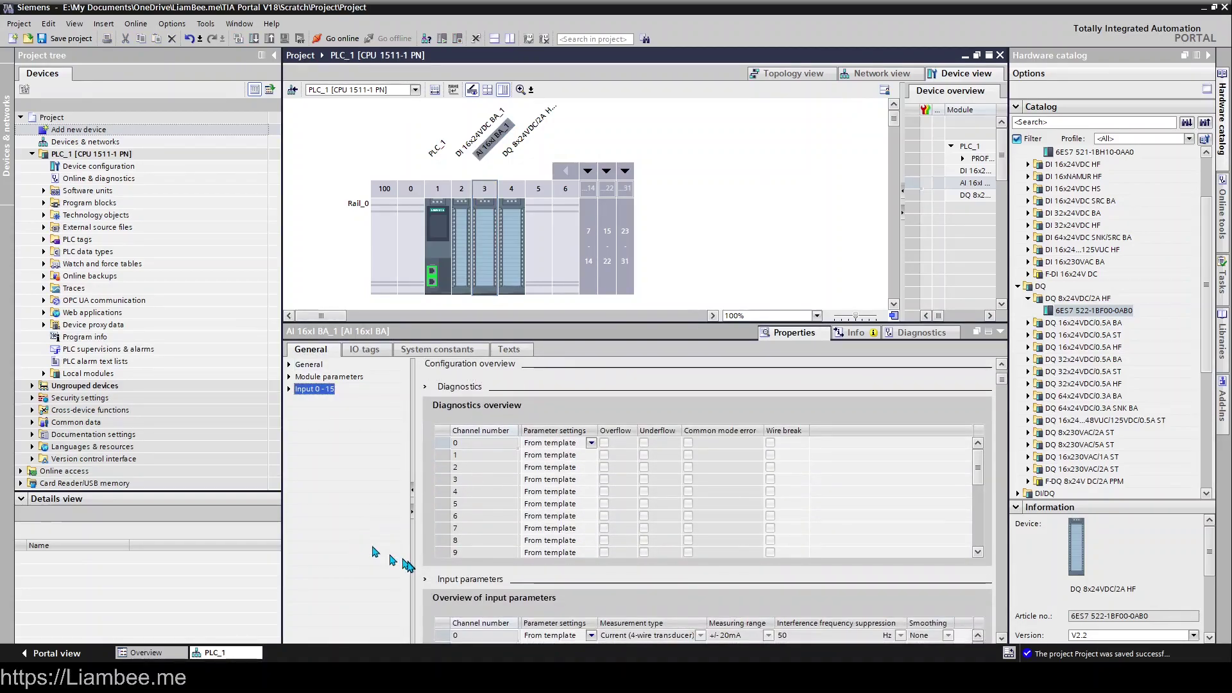
scroll(437, 545, "down", 3)
scroll(436, 568, "down", 4)
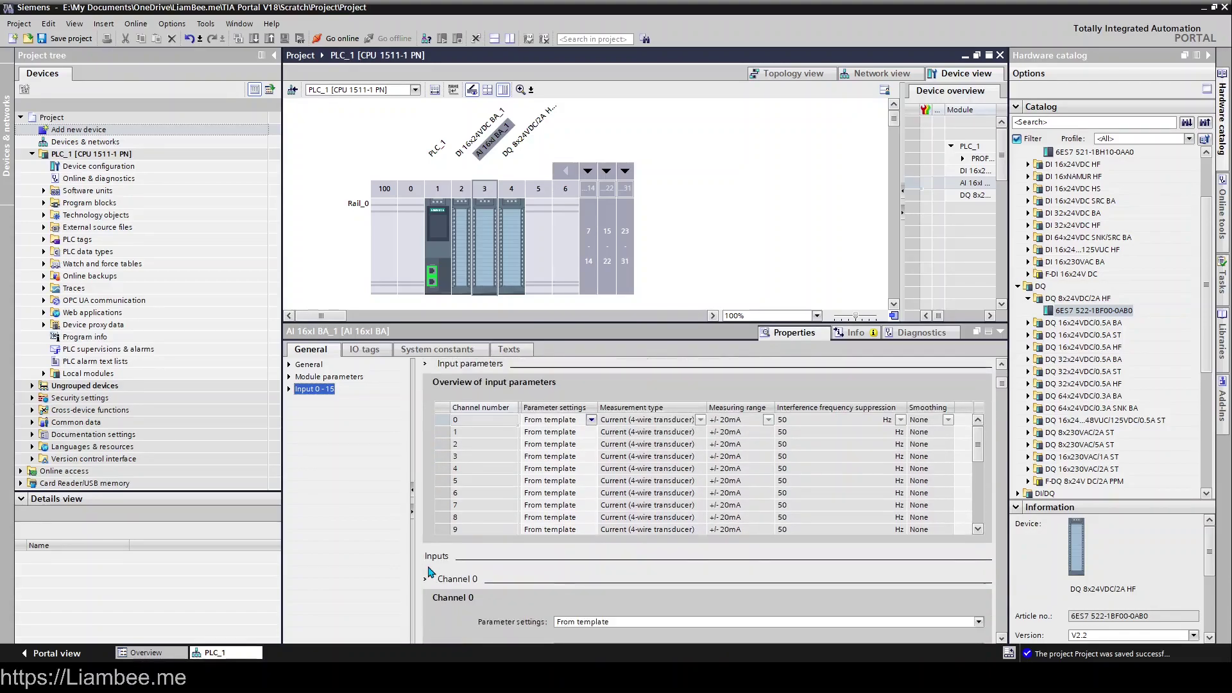
scroll(881, 402, "down", 5)
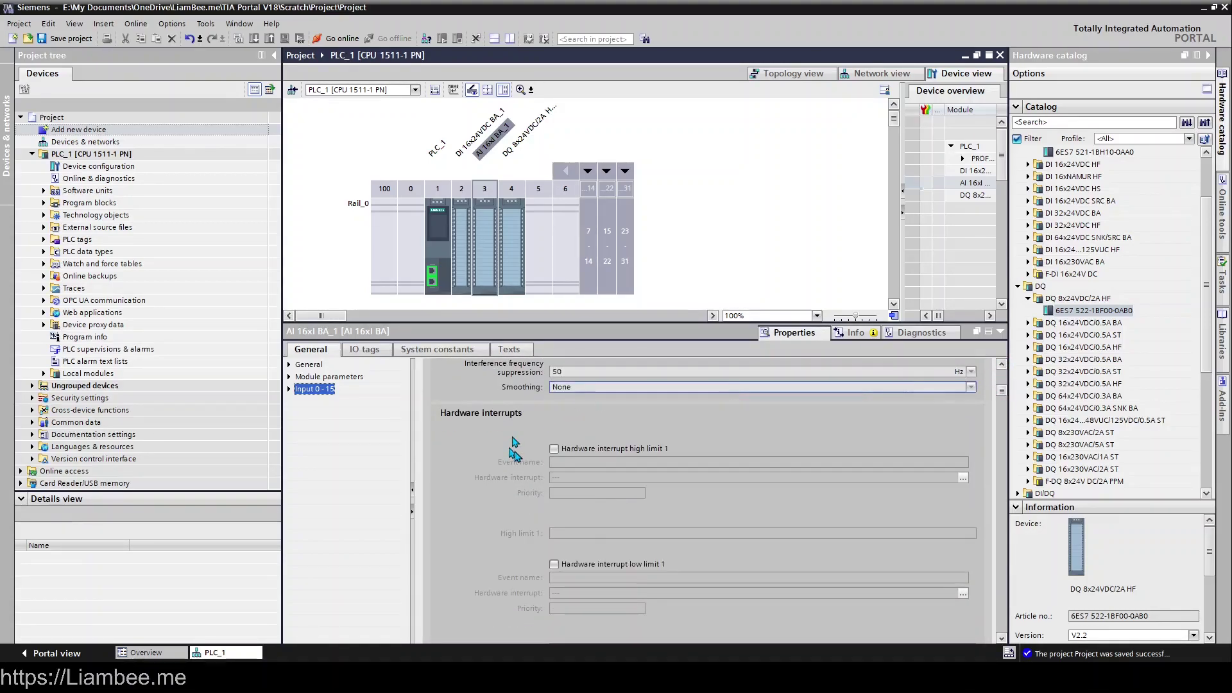
Check the AI module's input start address 2 and end address 33.
left_click(289, 388)
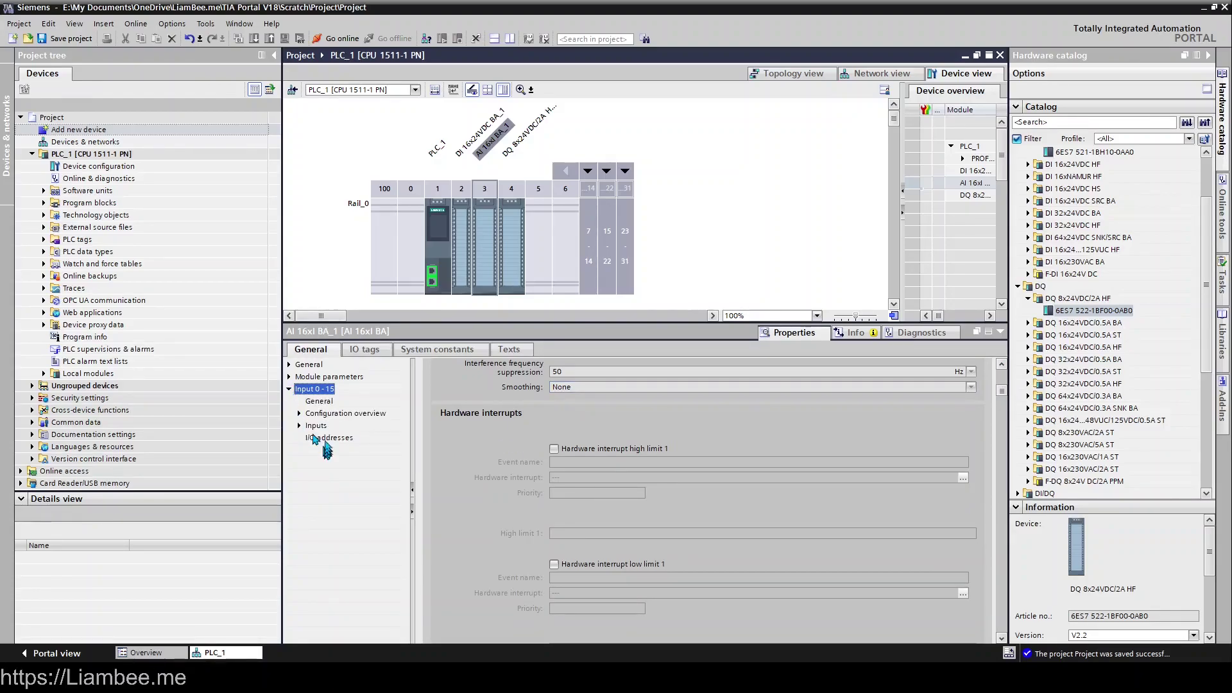
left_click(327, 437)
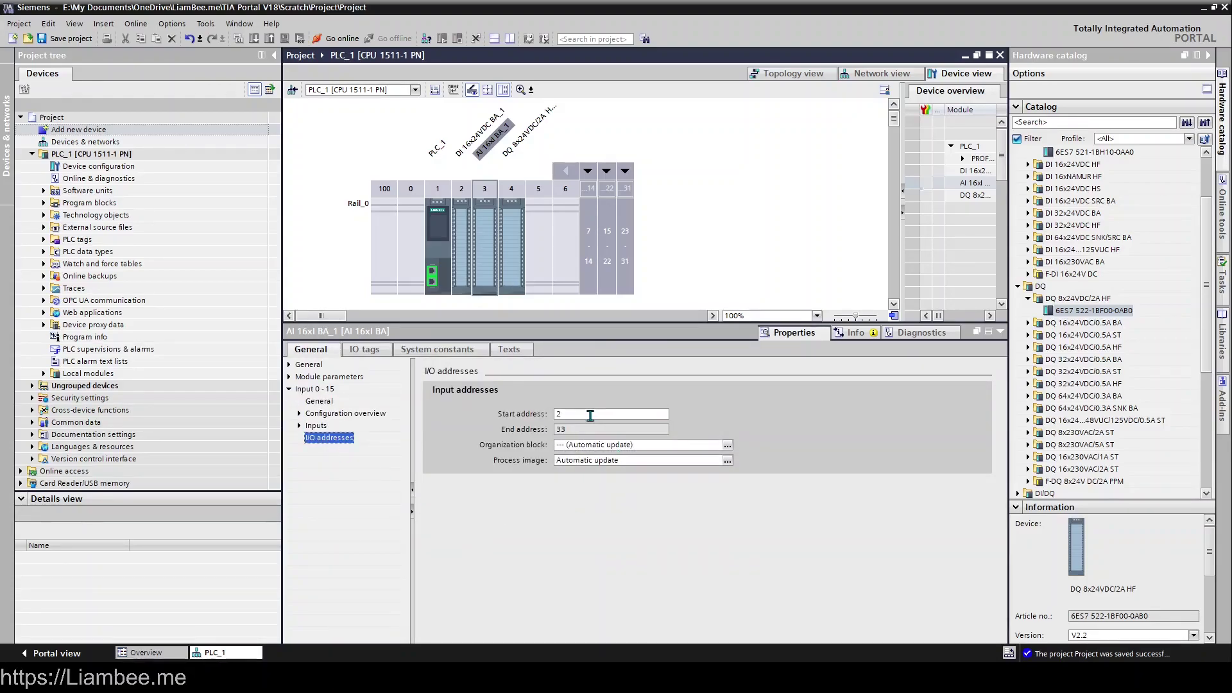
left_click(590, 415)
left_click(595, 430)
left_click(595, 430)
mouse_move(596, 430)
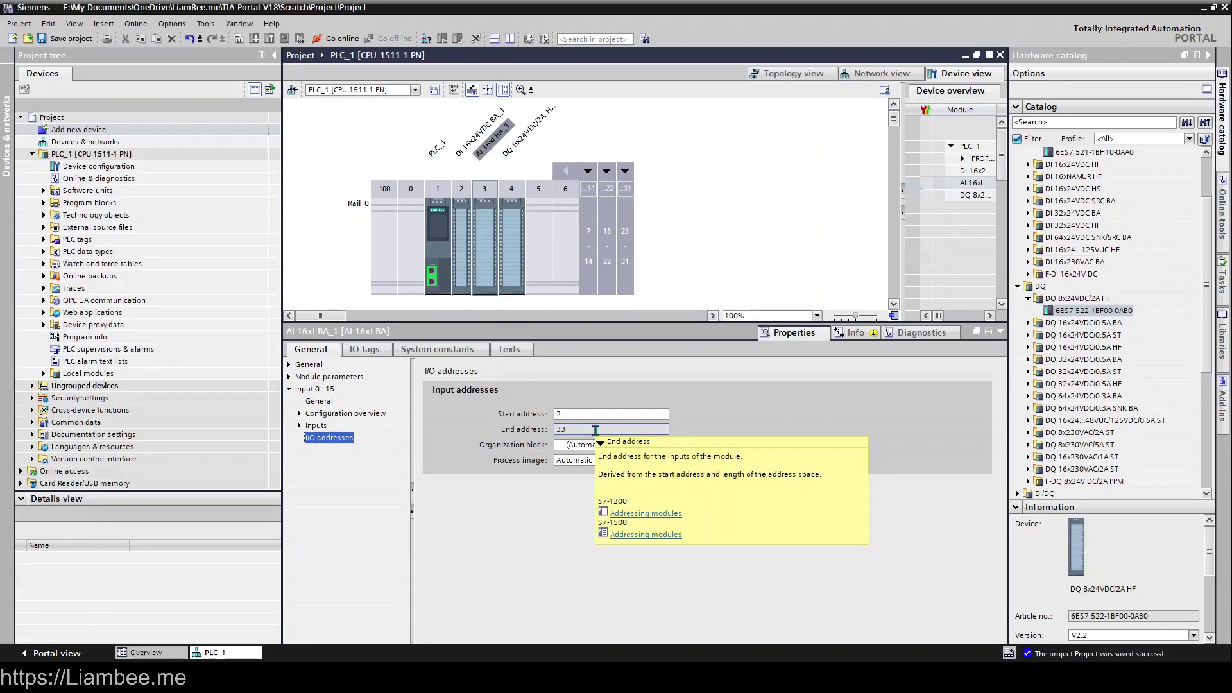
Show the slot 4 DQ module's Output 0 - 7 I/O addresses, start and end byte 0.
left_click(513, 248)
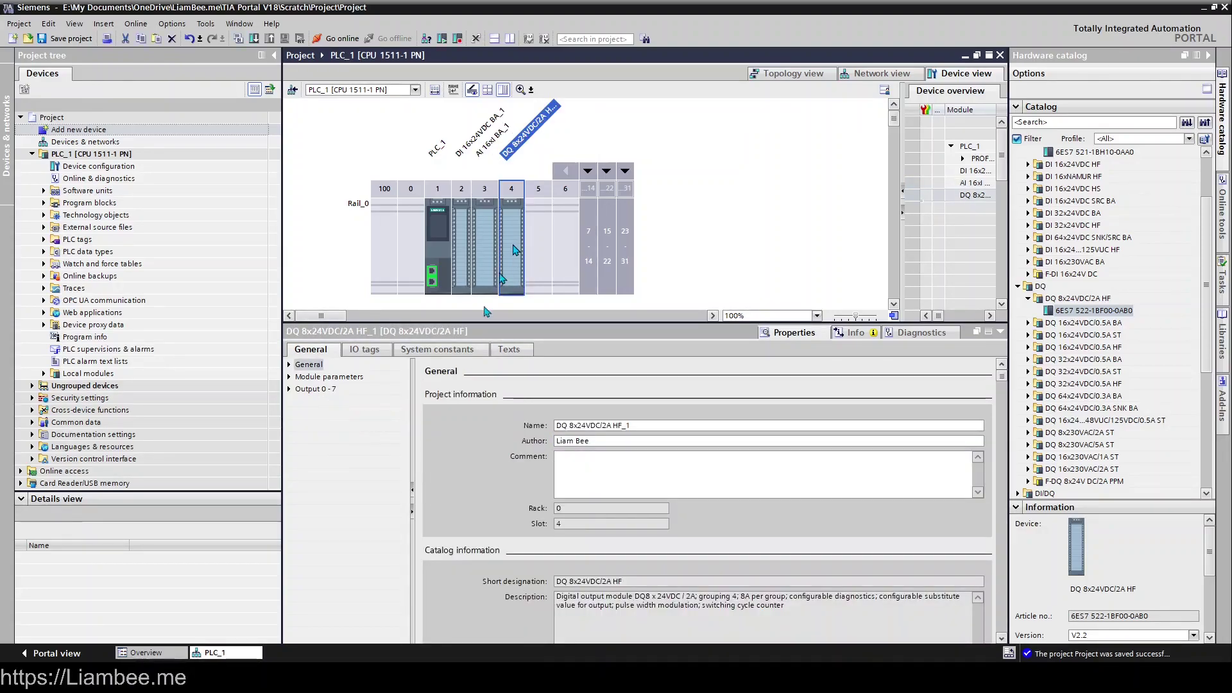
left_click(317, 389)
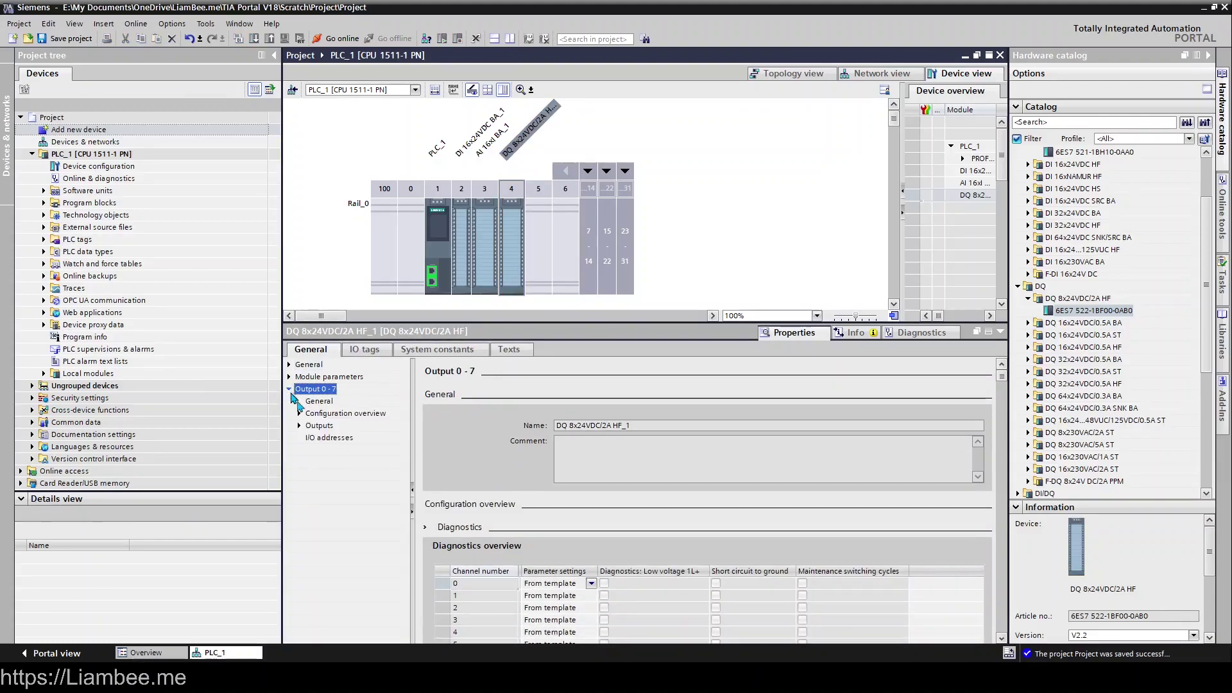
left_click(327, 439)
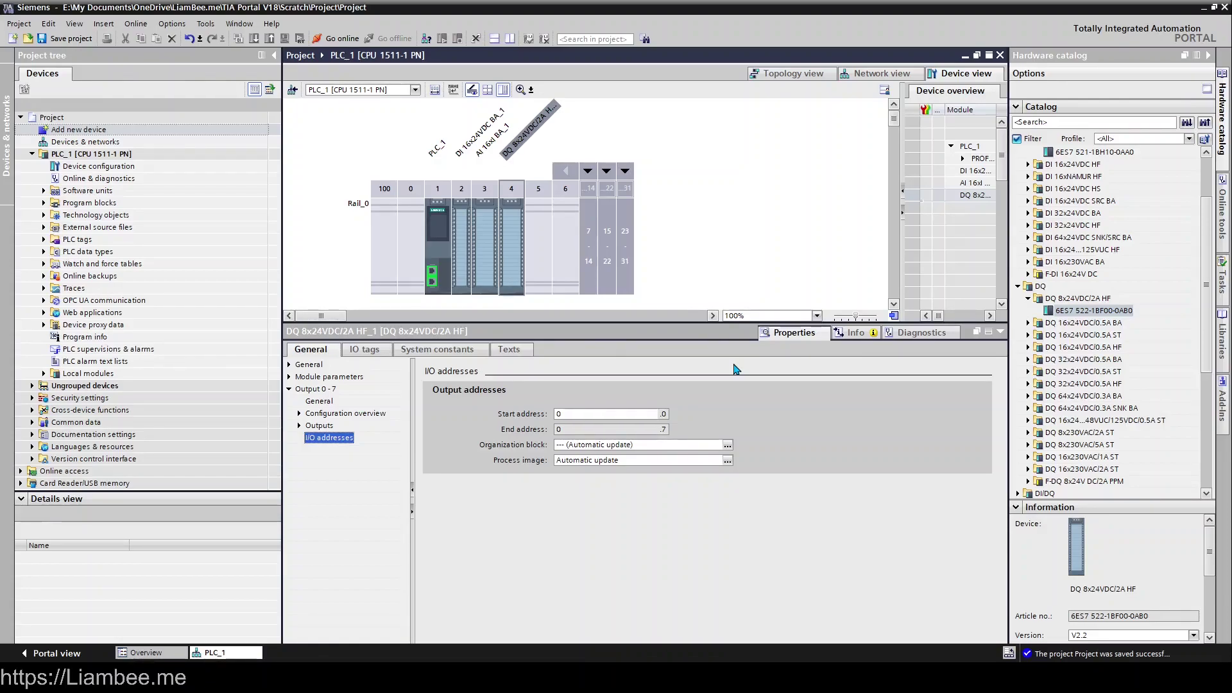
Select the DI 16x24VDC BA_1 module in slot 2 and view its DI Configuration settings.
left_click(431, 247)
left_click(460, 224)
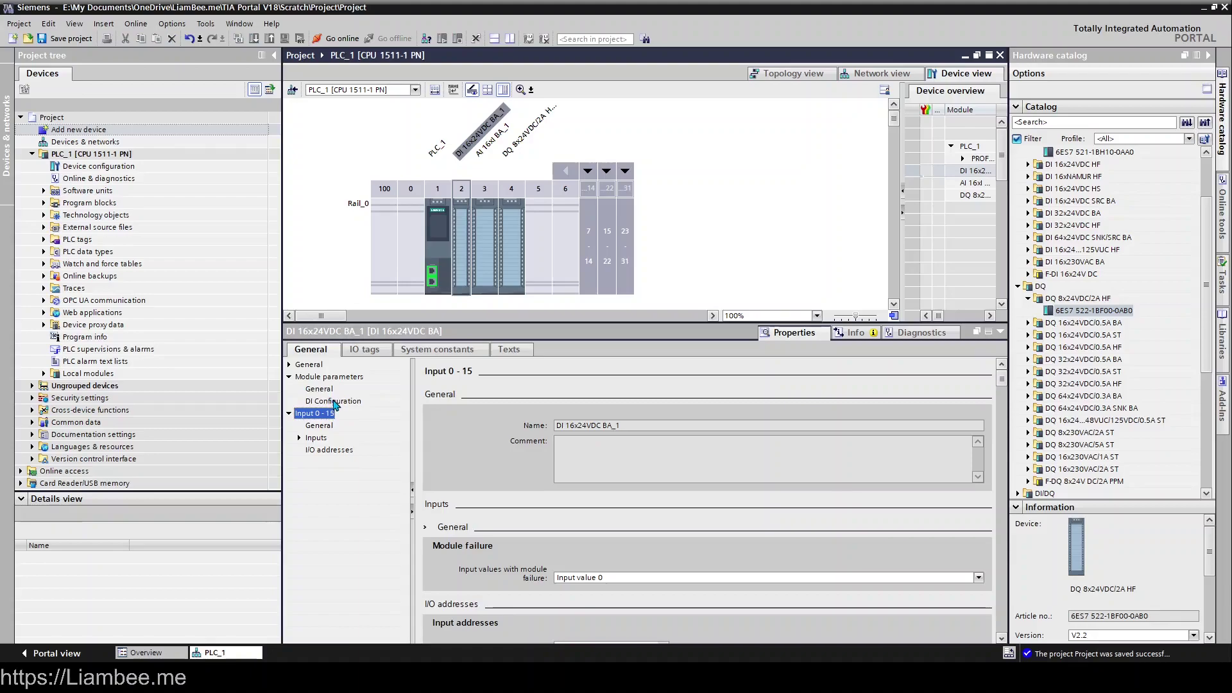
left_click(334, 401)
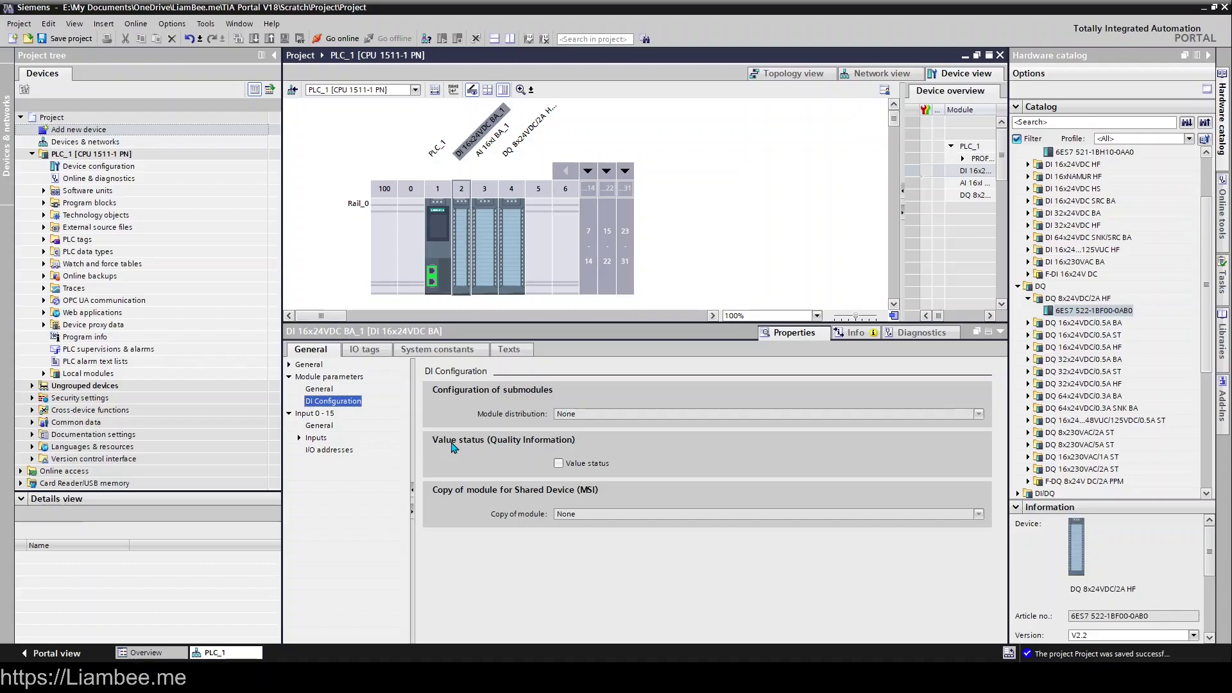
left_click(559, 464)
Review the DI module's name and Inputs pages, keeping module-failure behaviour at Input value 0.
left_click(321, 427)
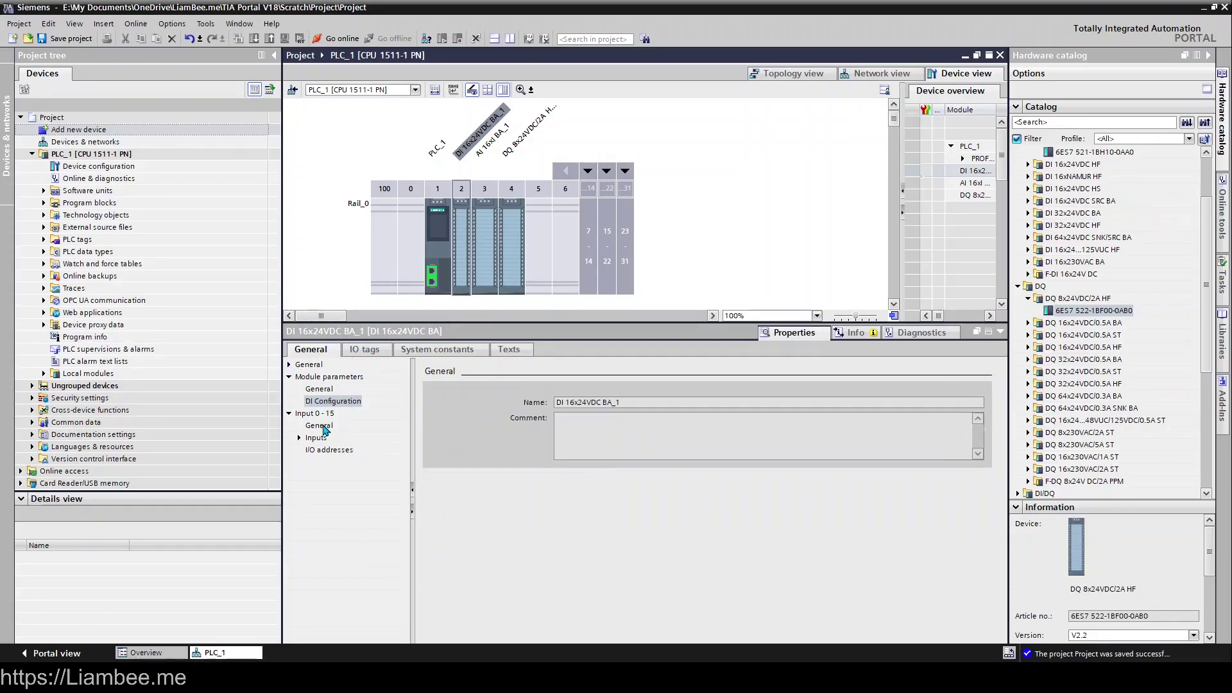
left_click(313, 438)
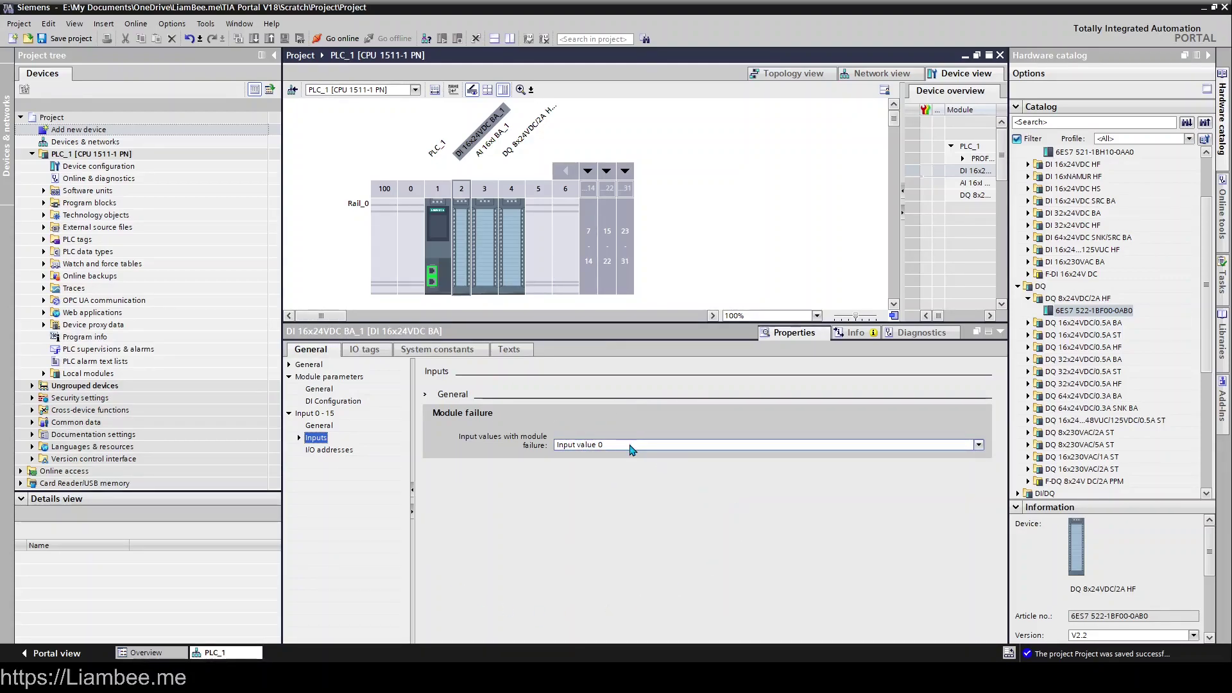
left_click(632, 447)
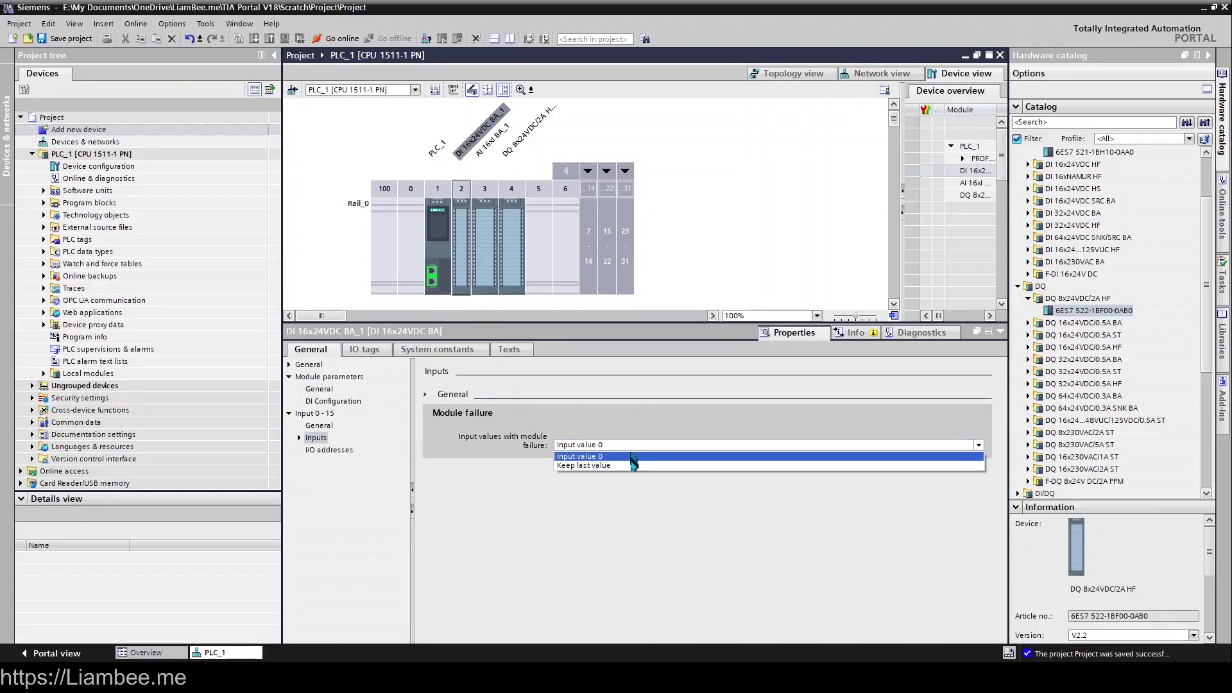
left_click(630, 455)
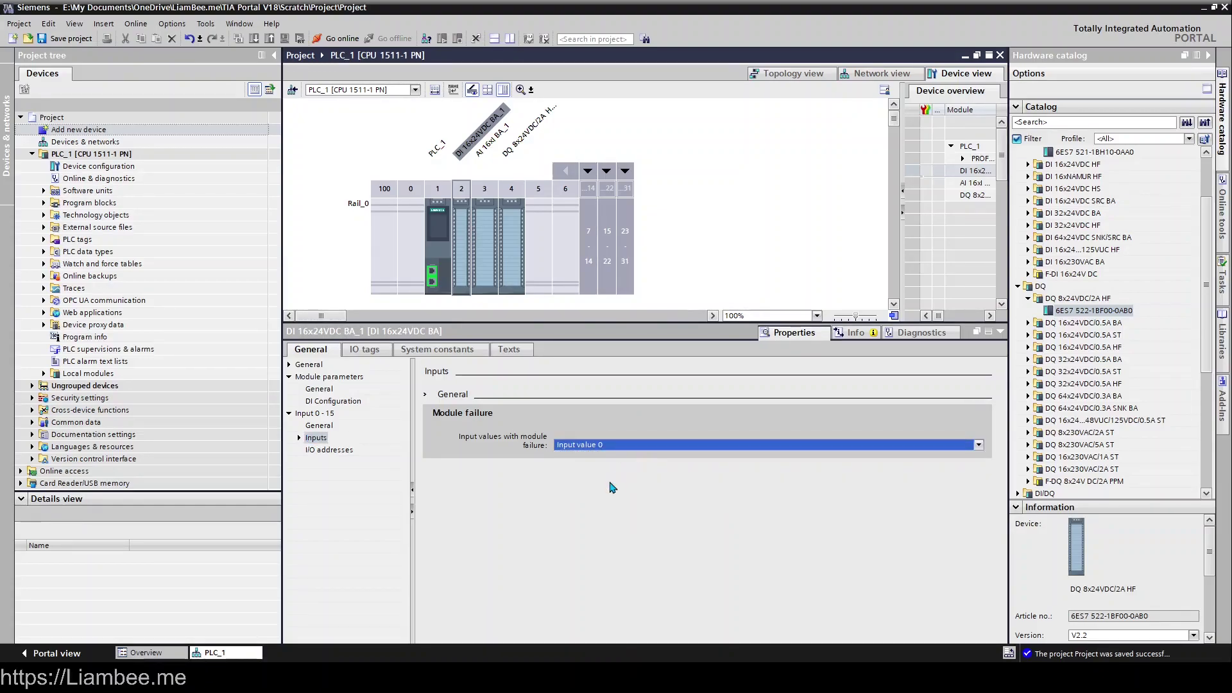
Select the DQ module in slot 4 and keep its startup comparison preset at From CPU.
left_click(511, 244)
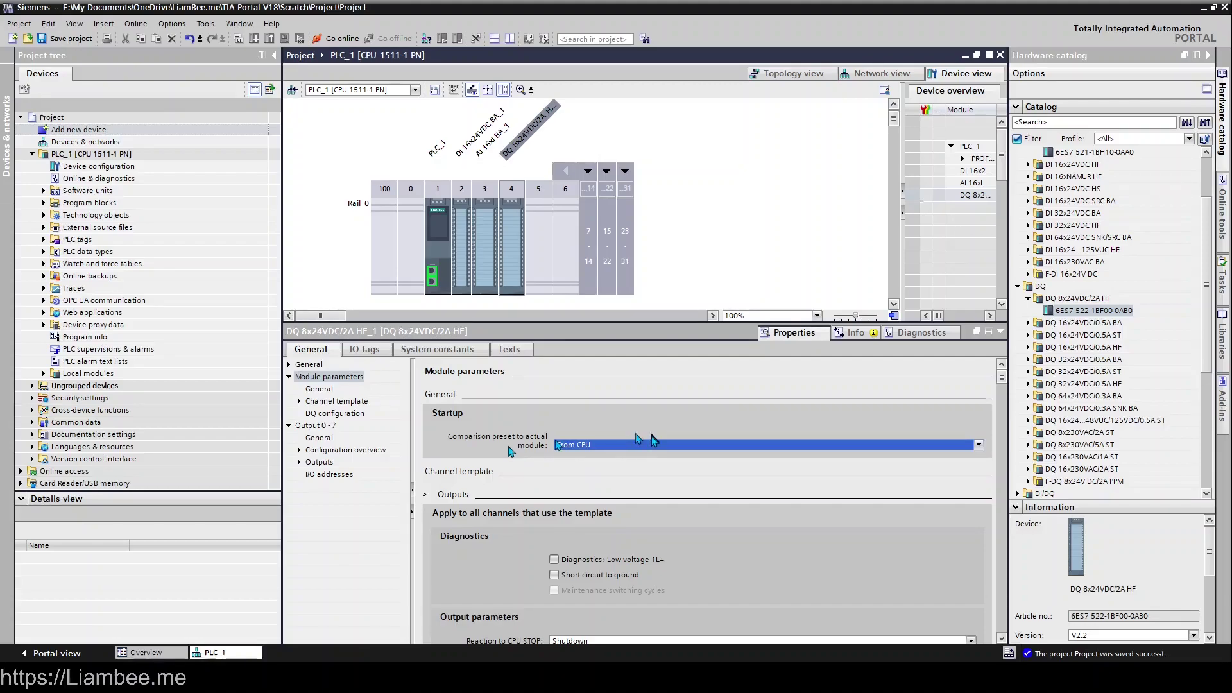
left_click(645, 452)
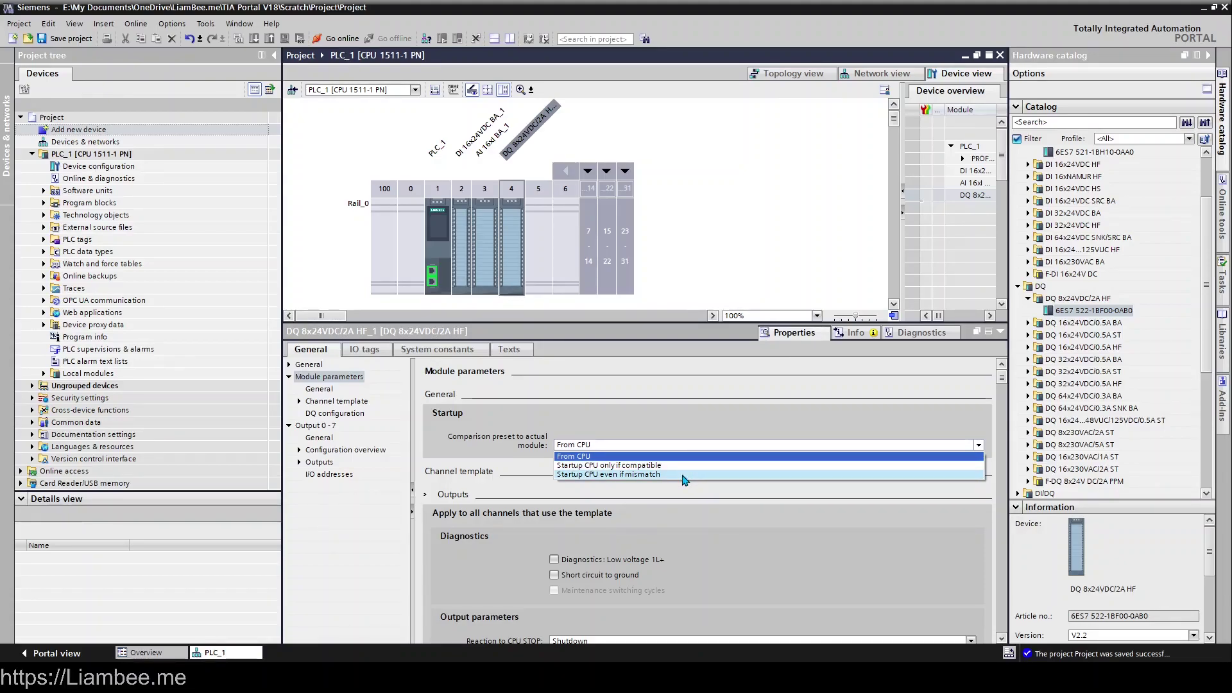
left_click(641, 457)
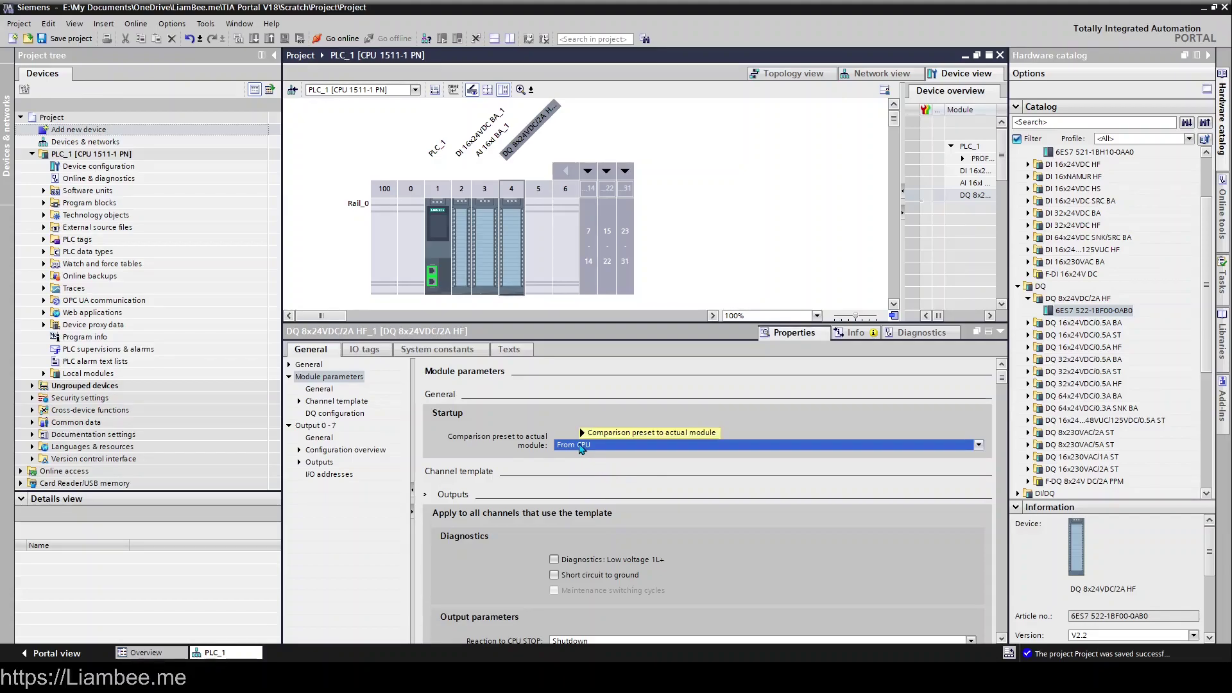
mouse_move(583, 435)
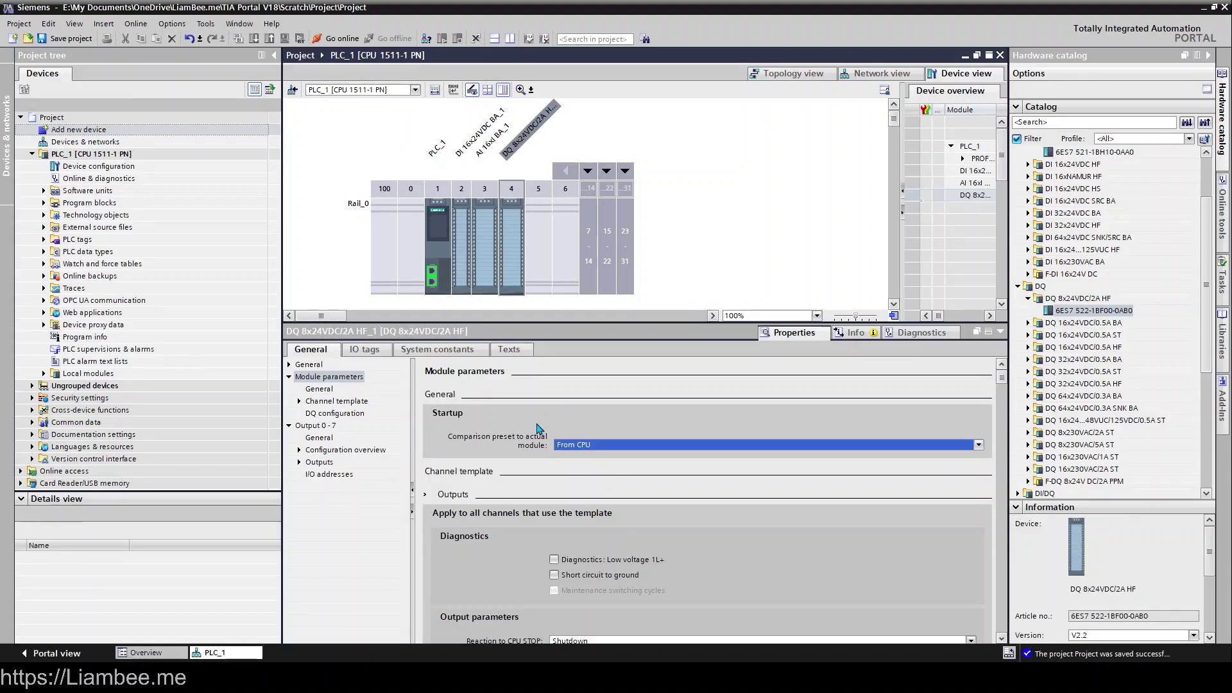
Switch DQ reaction to CPU STOP to Output substitute value 1, back to Shutdown, then view Channel template.
scroll(530, 485, "down", 5)
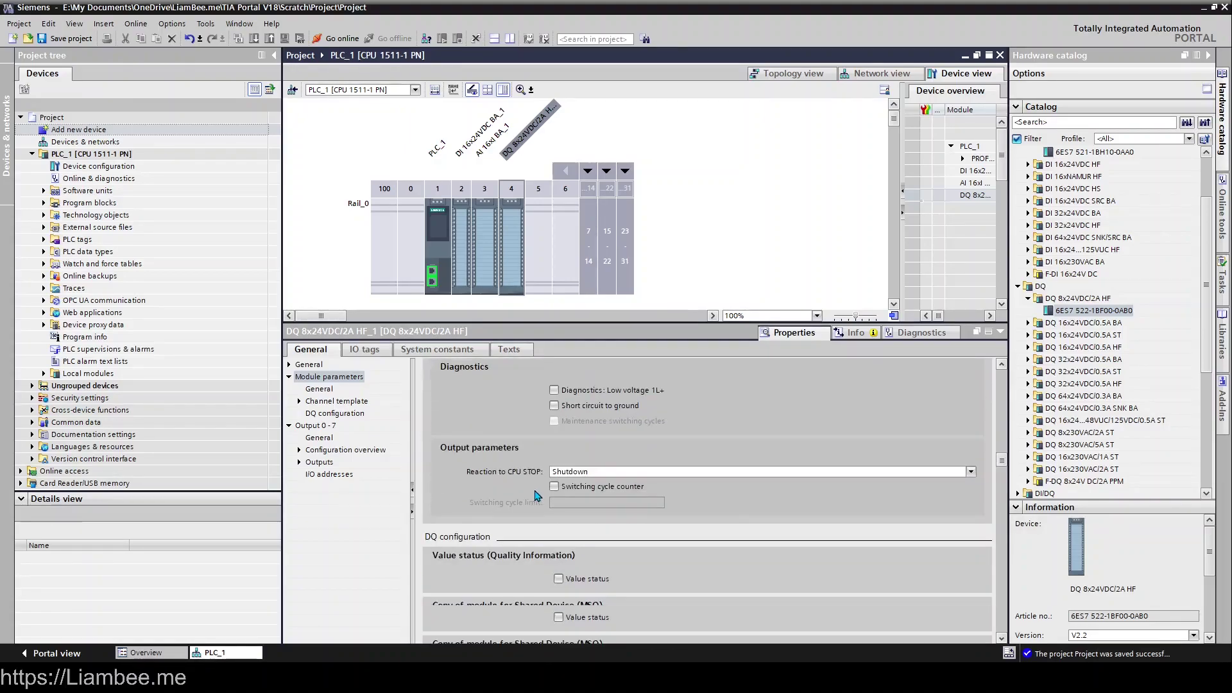
scroll(537, 492, "up", 2)
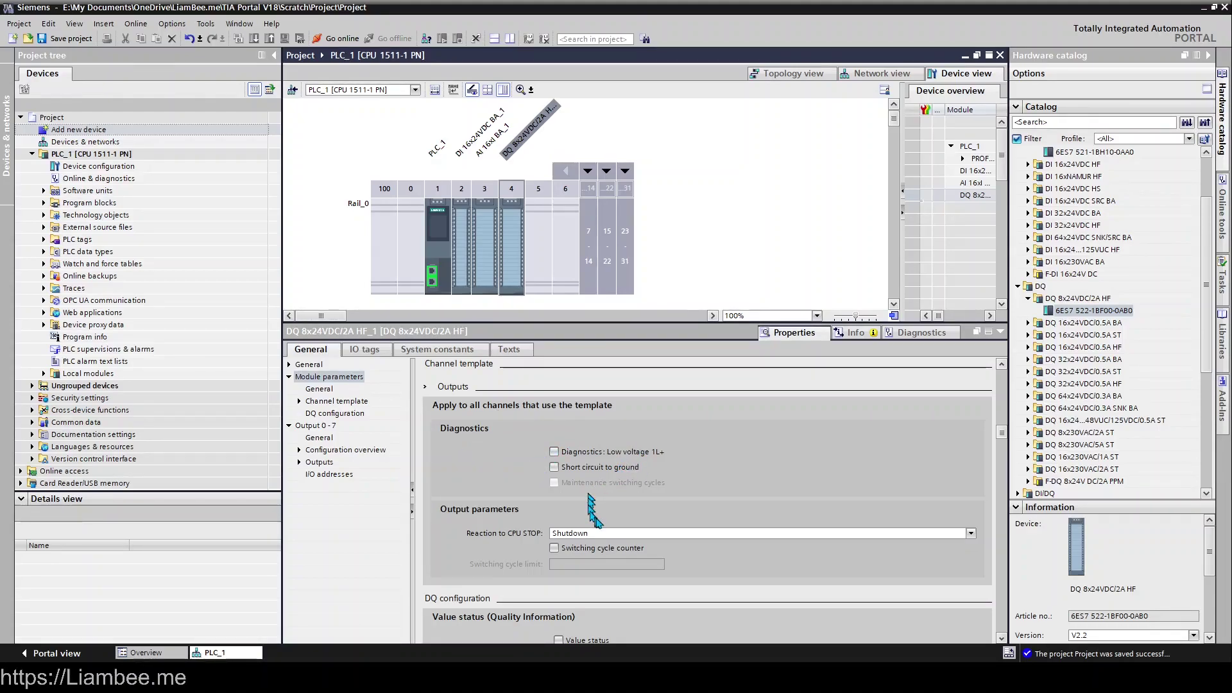
scroll(597, 524, "down", 3)
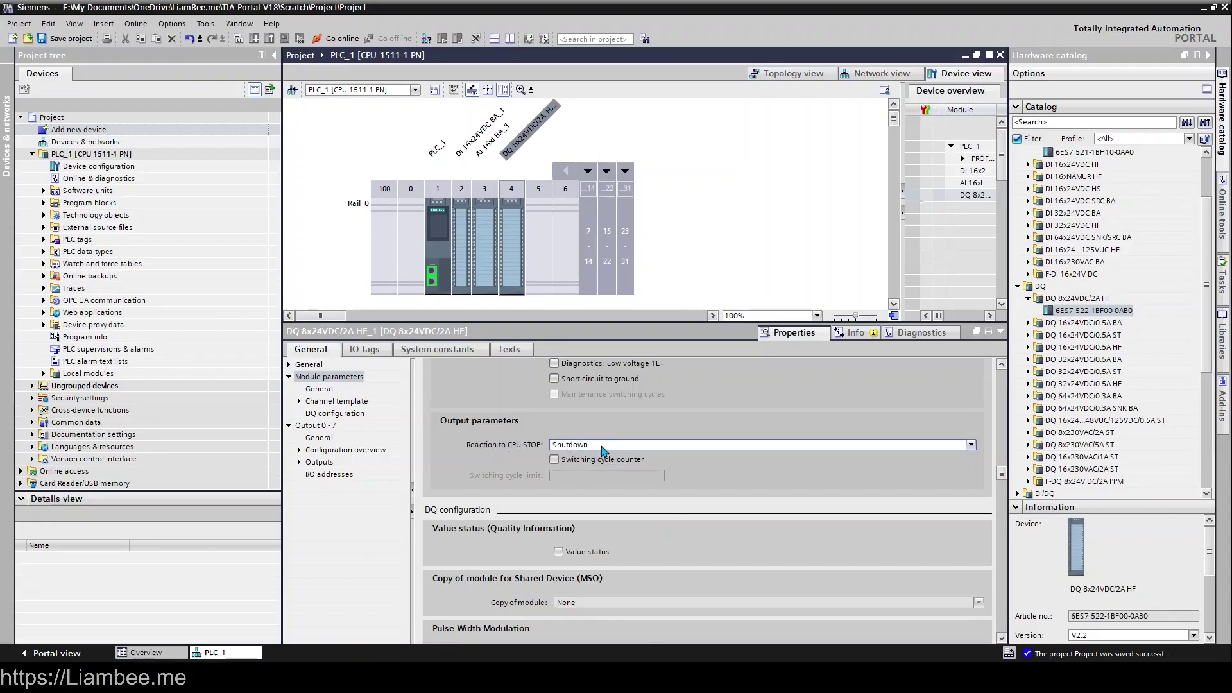
left_click(603, 445)
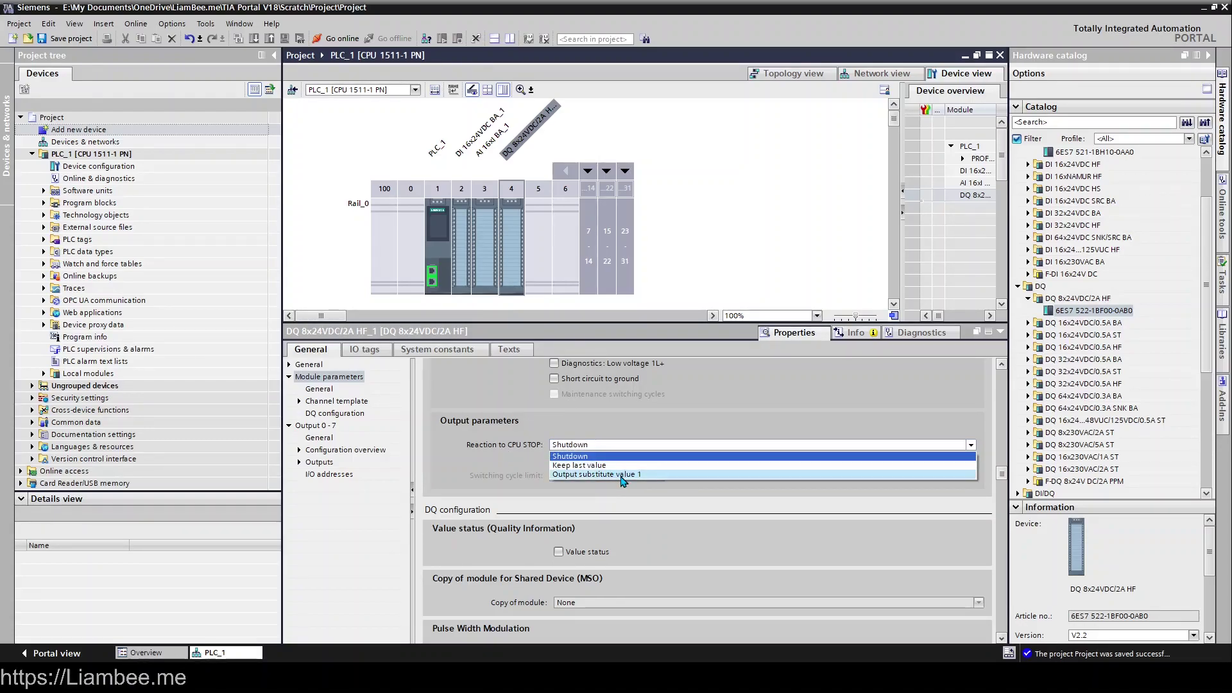
left_click(622, 477)
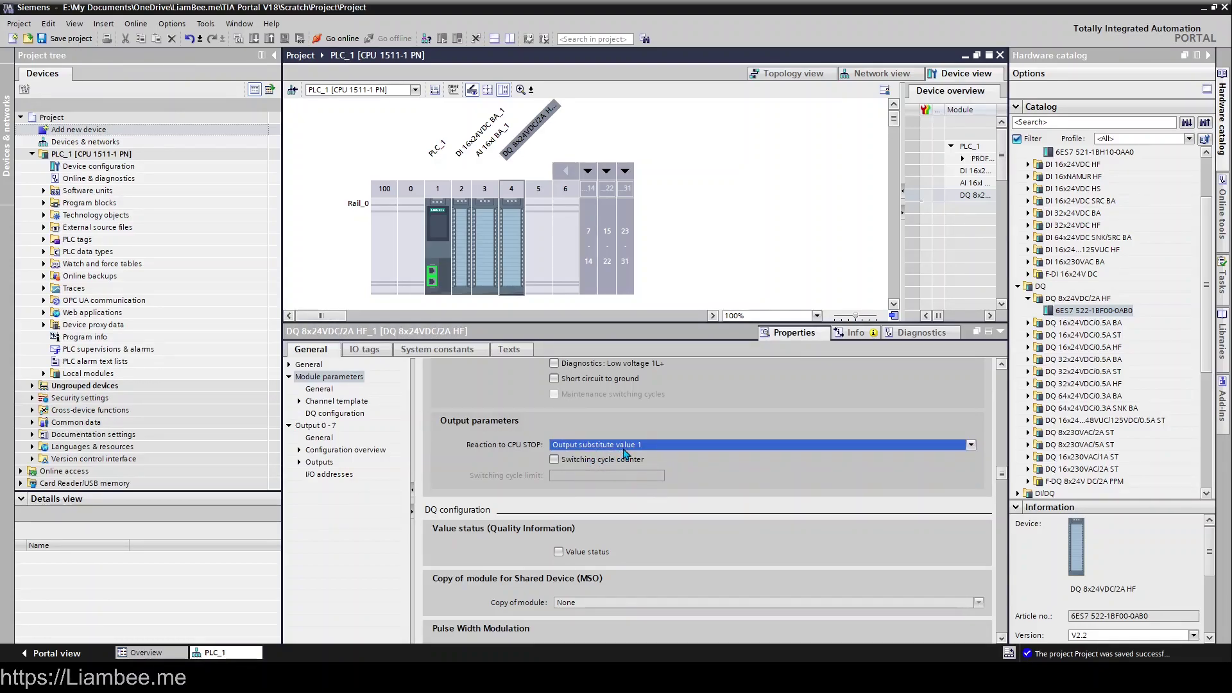
left_click(622, 448)
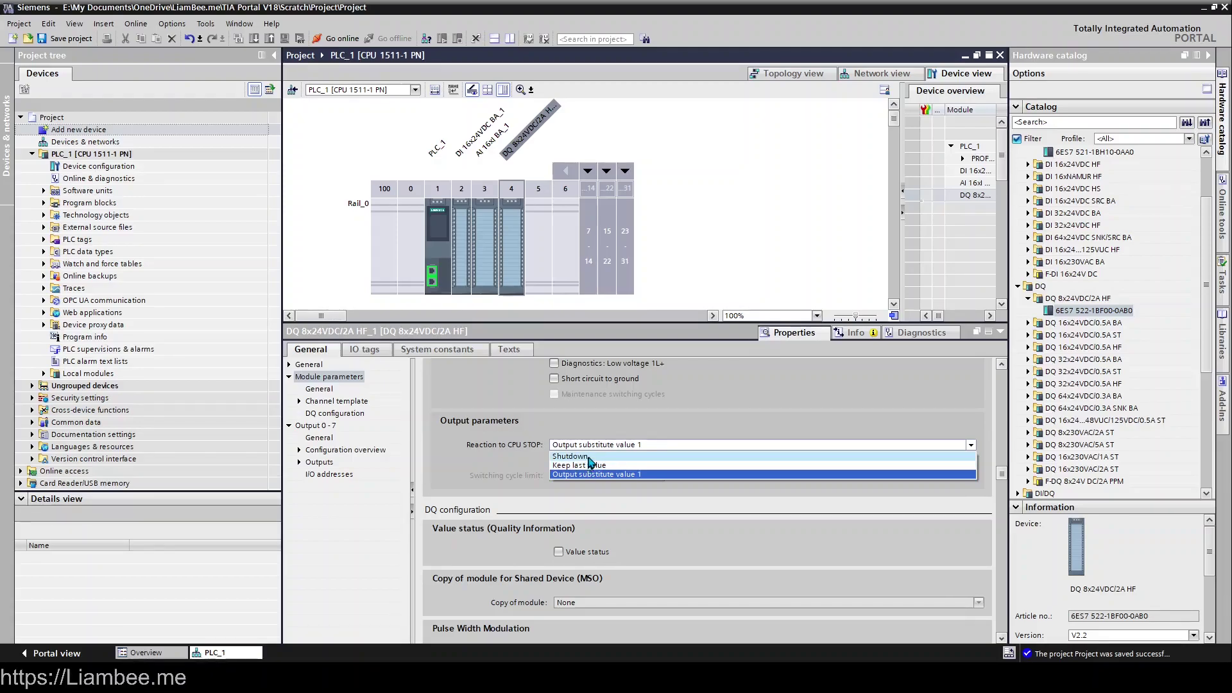
left_click(588, 456)
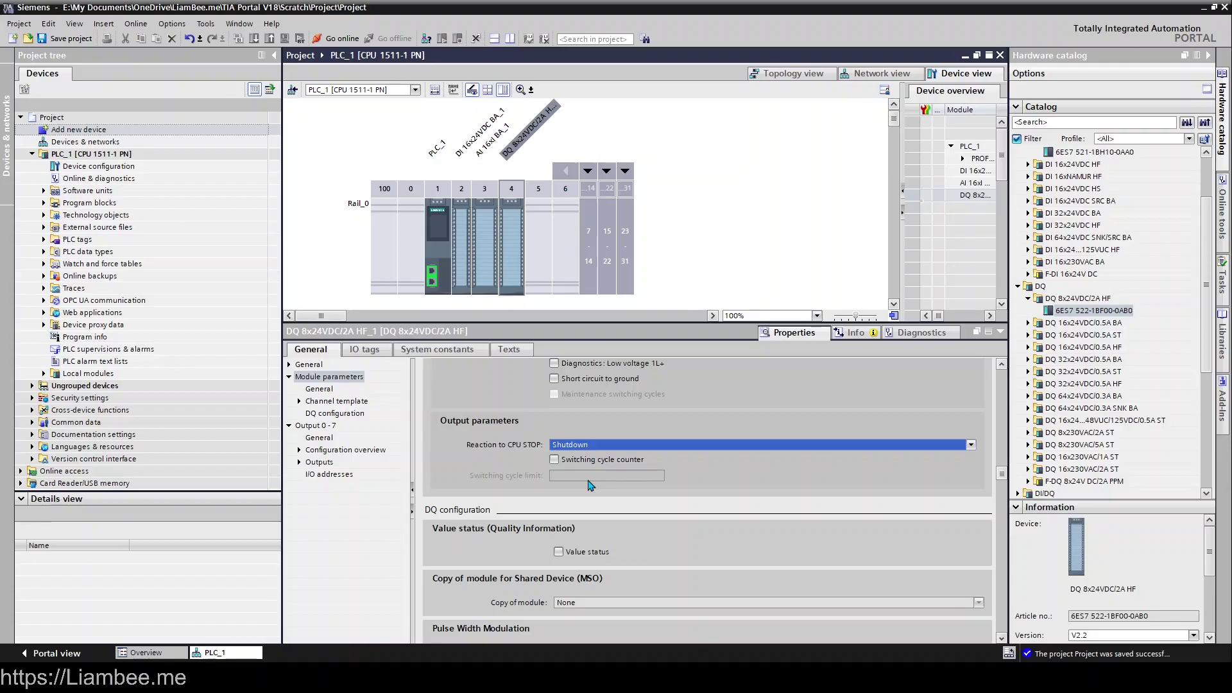
scroll(589, 485, "down", 3)
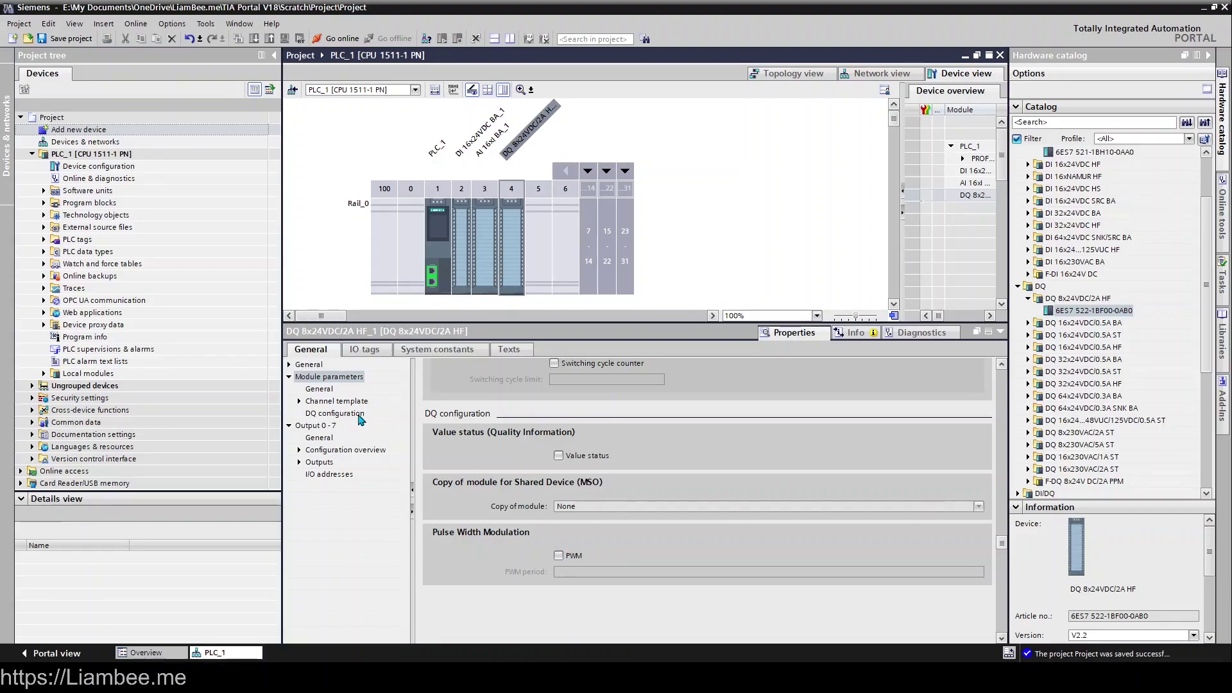
left_click(334, 401)
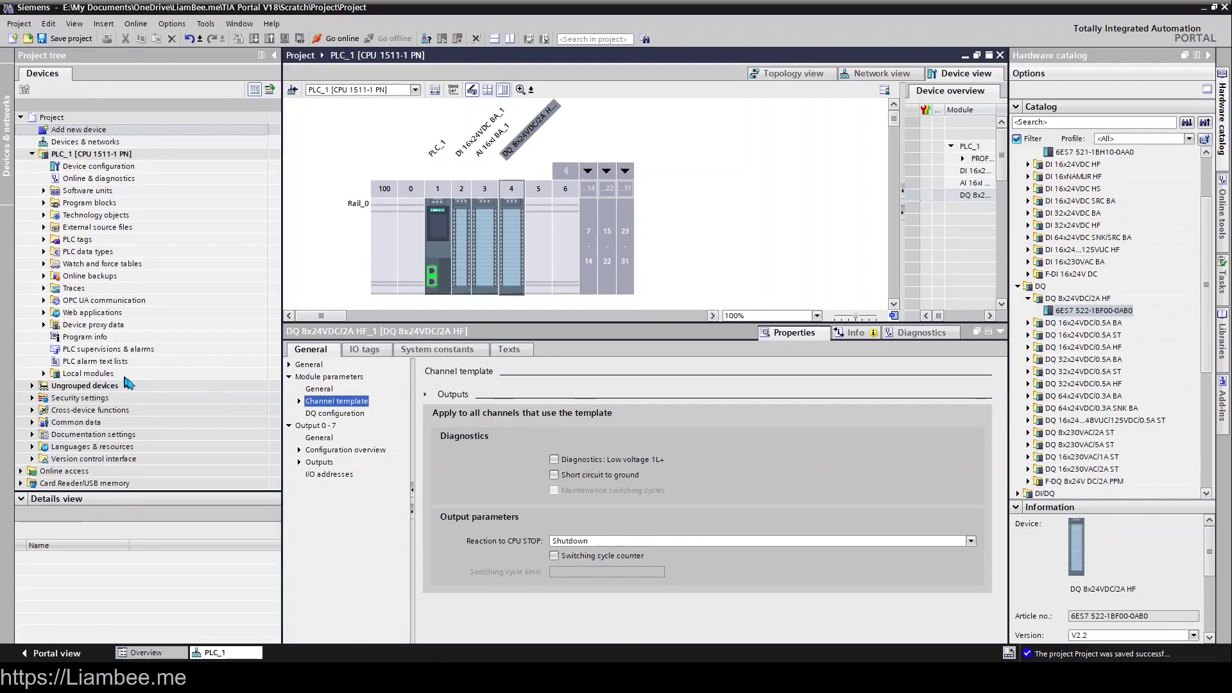
In the DQ Output 0 - 7 overview, set channel 0 parameter settings to Manual.
left_click(335, 413)
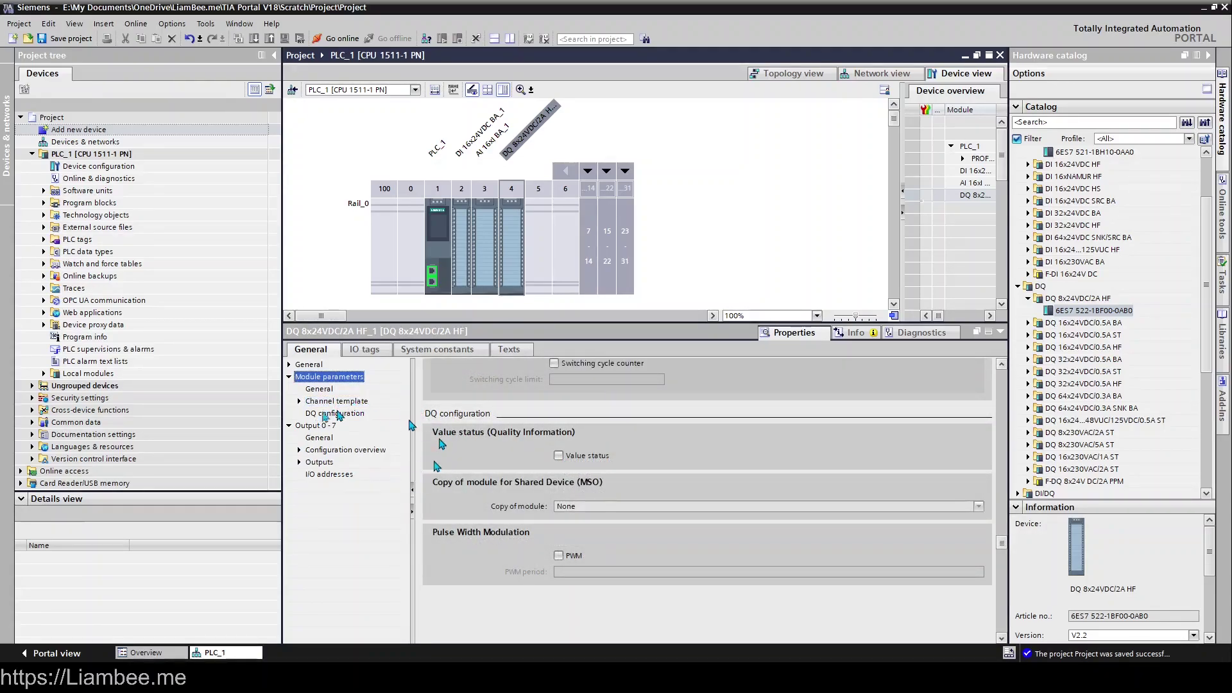
left_click(316, 426)
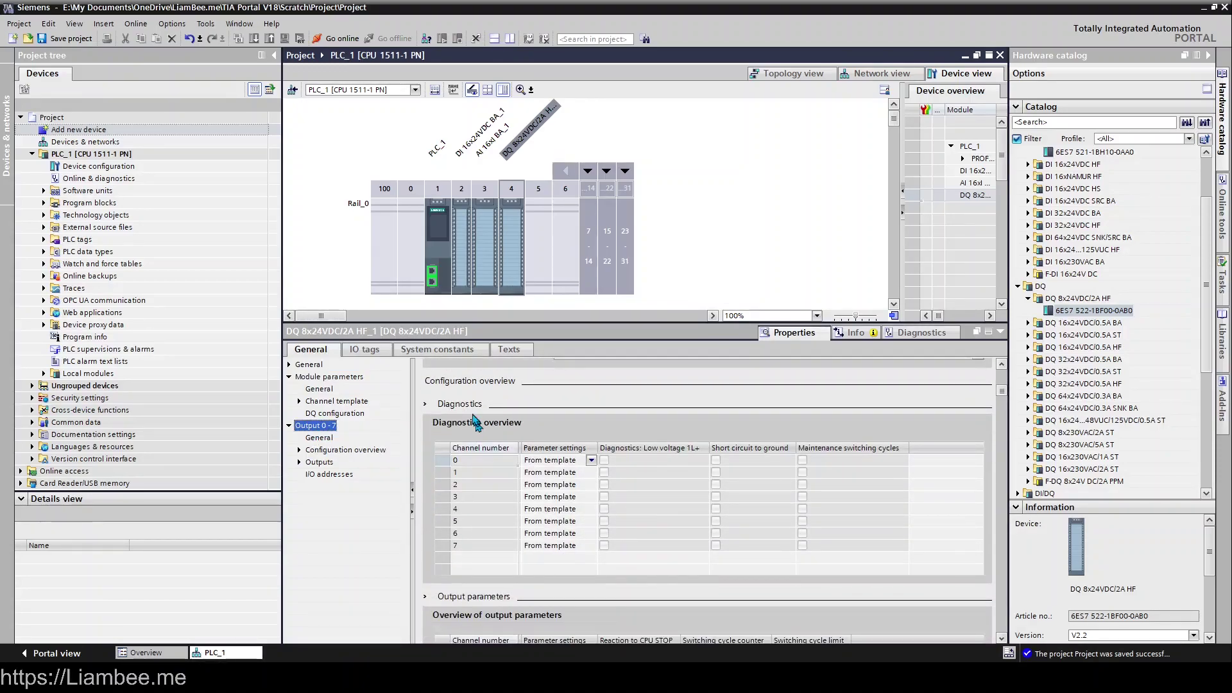
left_click(591, 461)
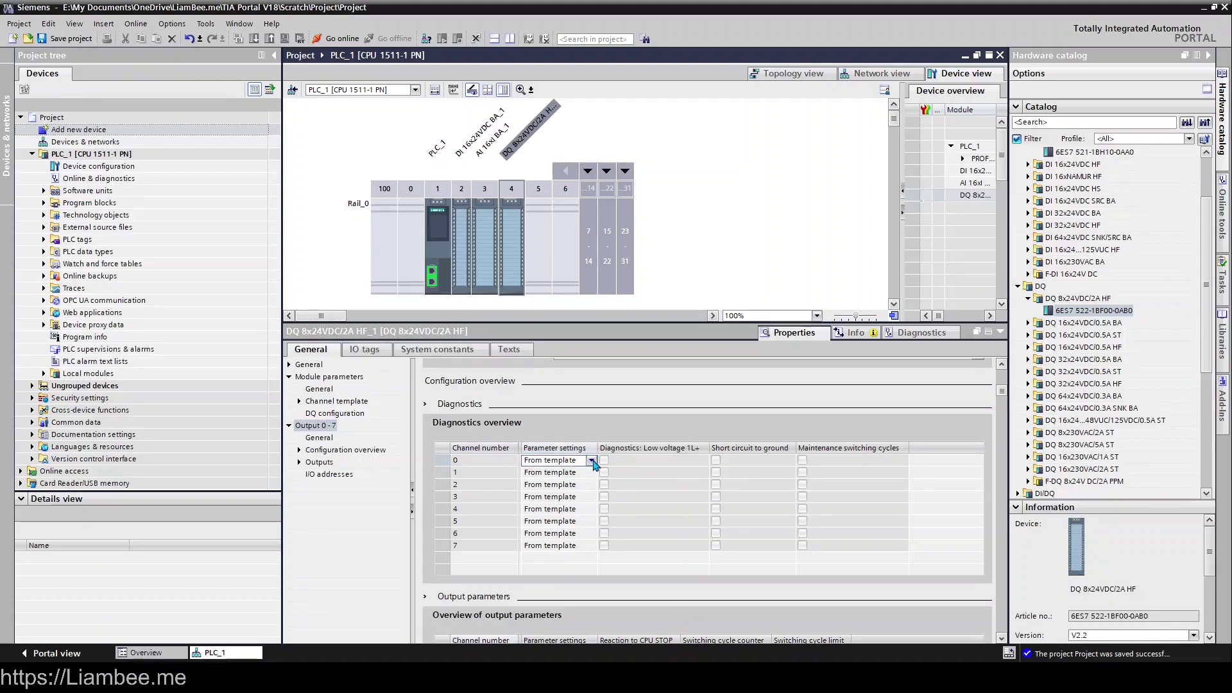
left_click(592, 461)
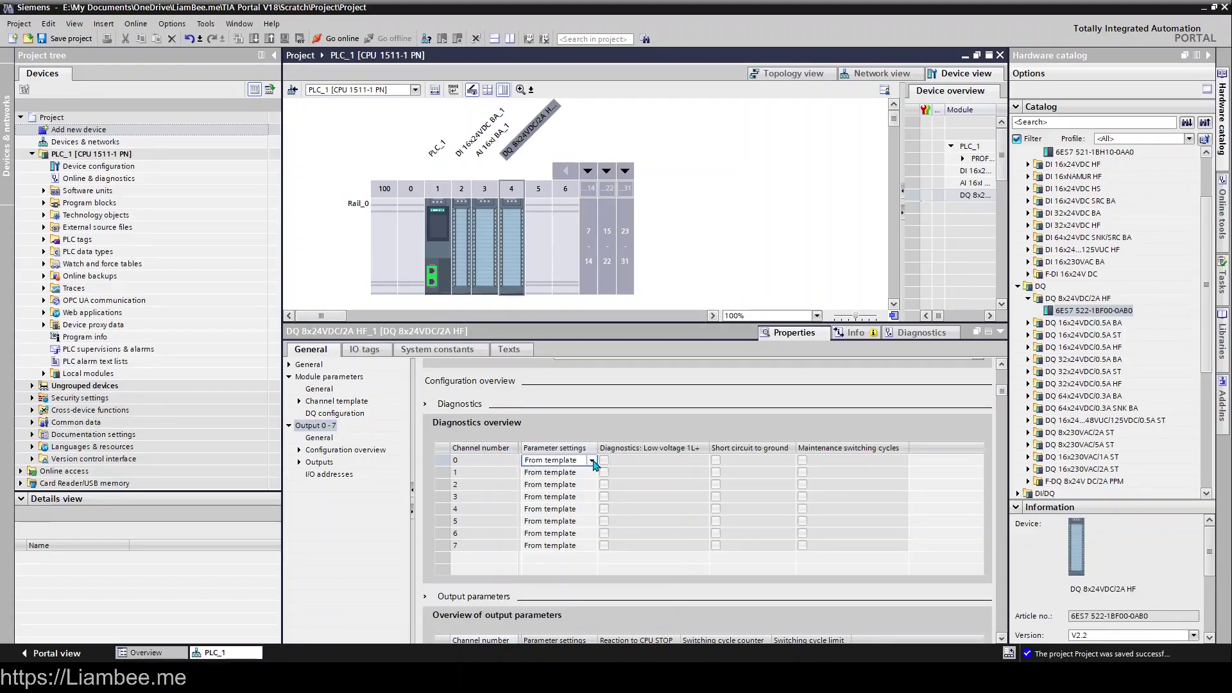
left_click(564, 480)
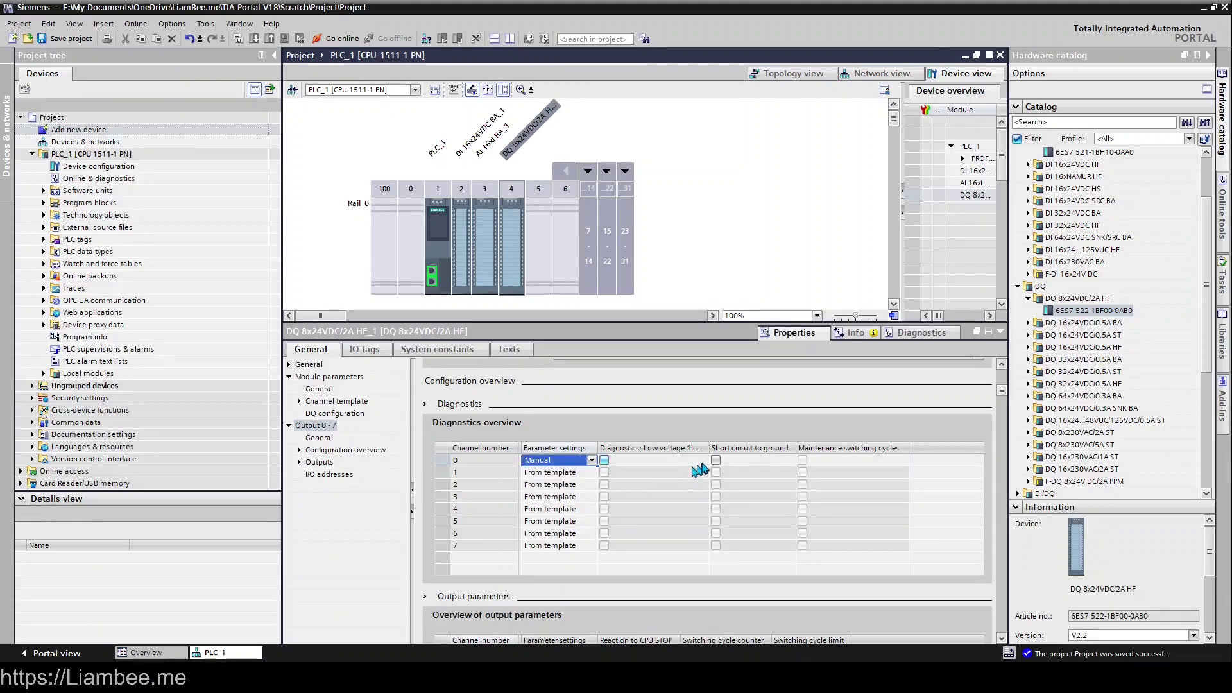
Toggle channel 0's short-circuit-to-ground diagnostics on and off, then return it to From template.
left_click(715, 460)
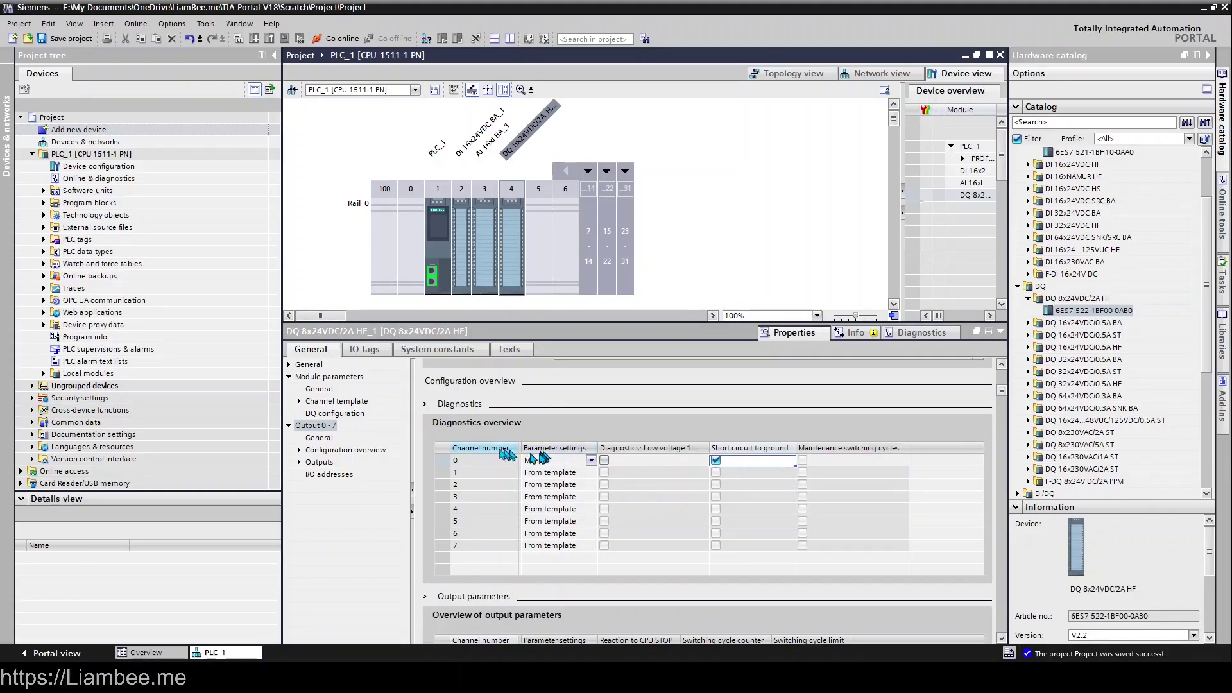
left_click(472, 461)
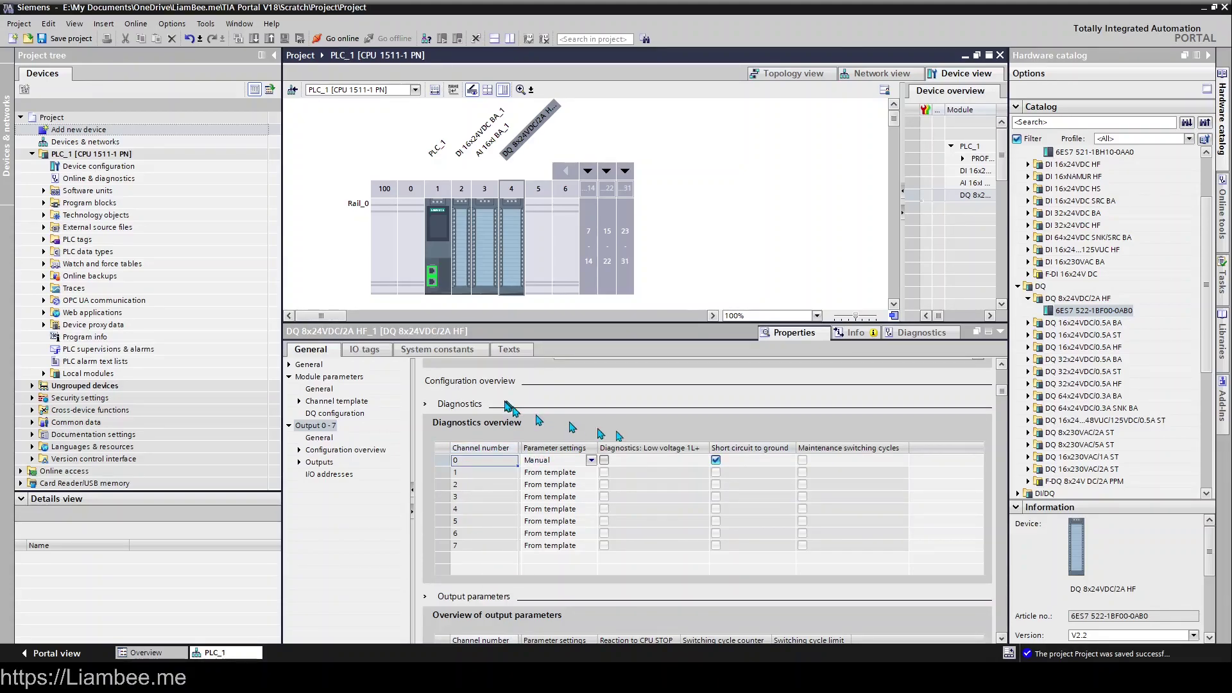
left_click(716, 461)
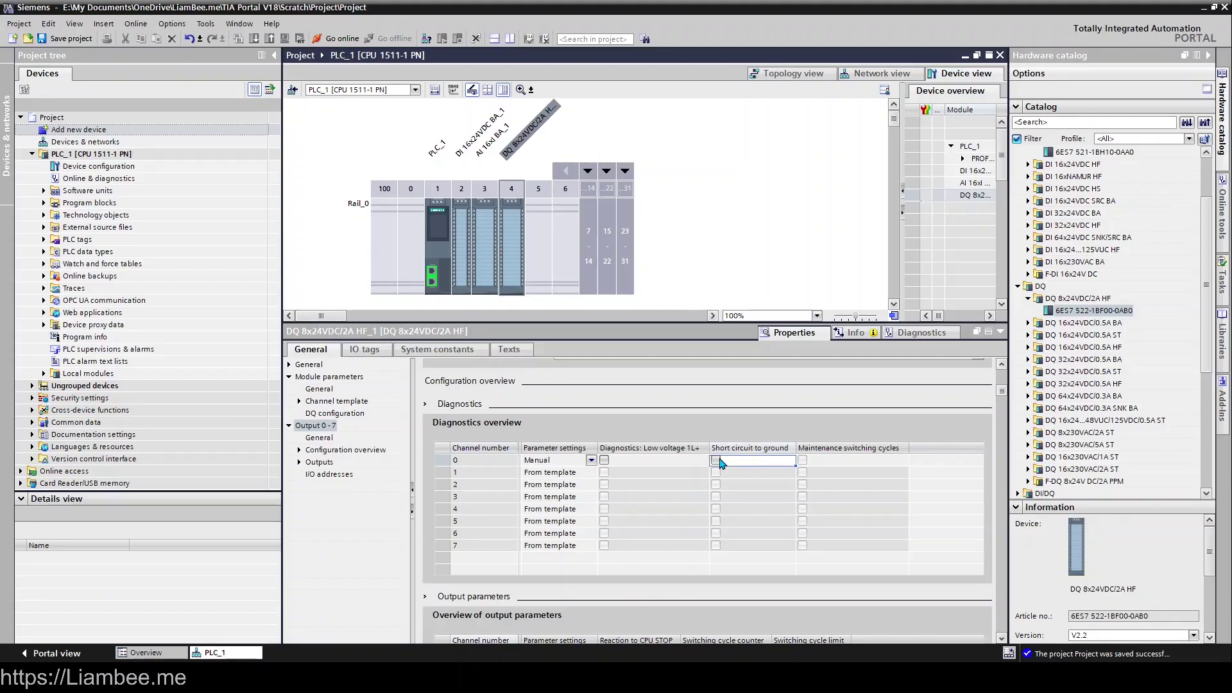
left_click(589, 466)
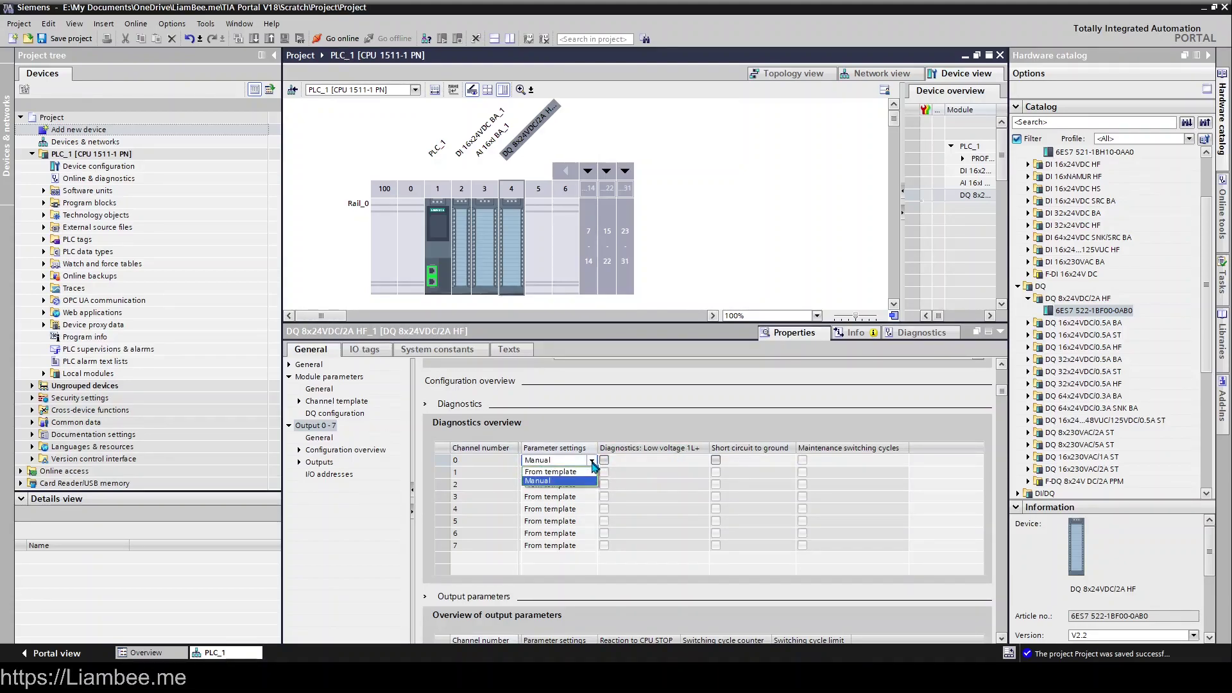
left_click(591, 471)
scroll(587, 478, "up", 3)
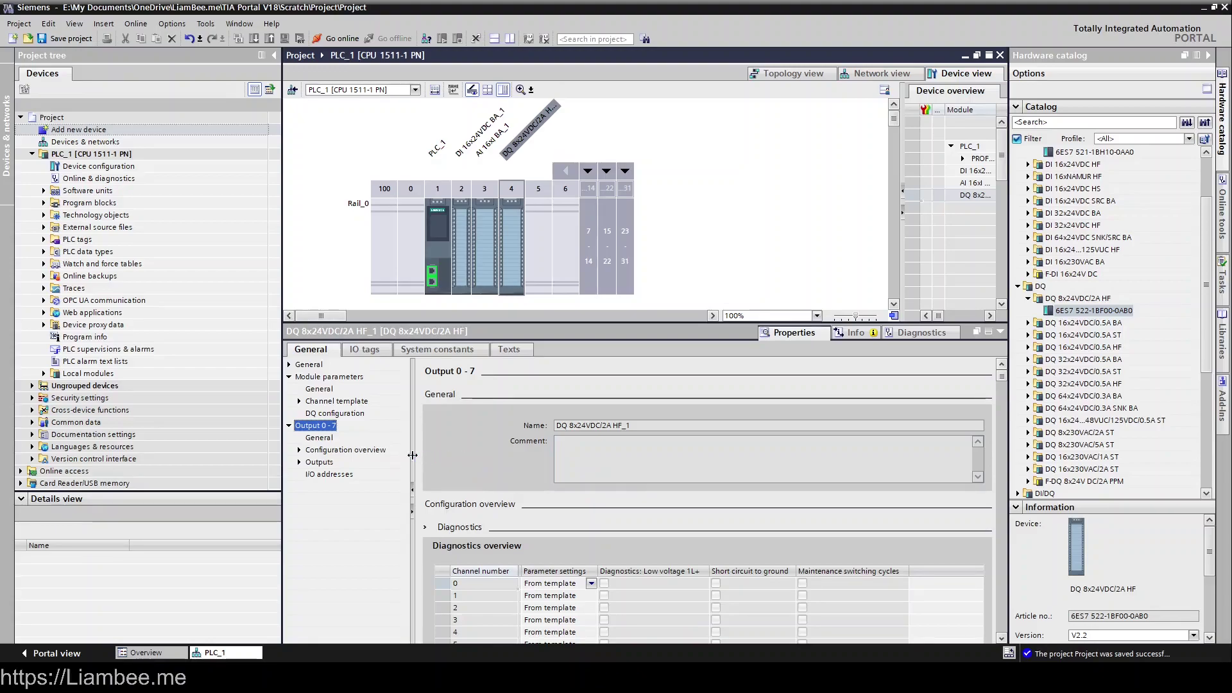
In the DQ configuration overview, set output channel 0's parameter settings to Manual.
left_click(336, 451)
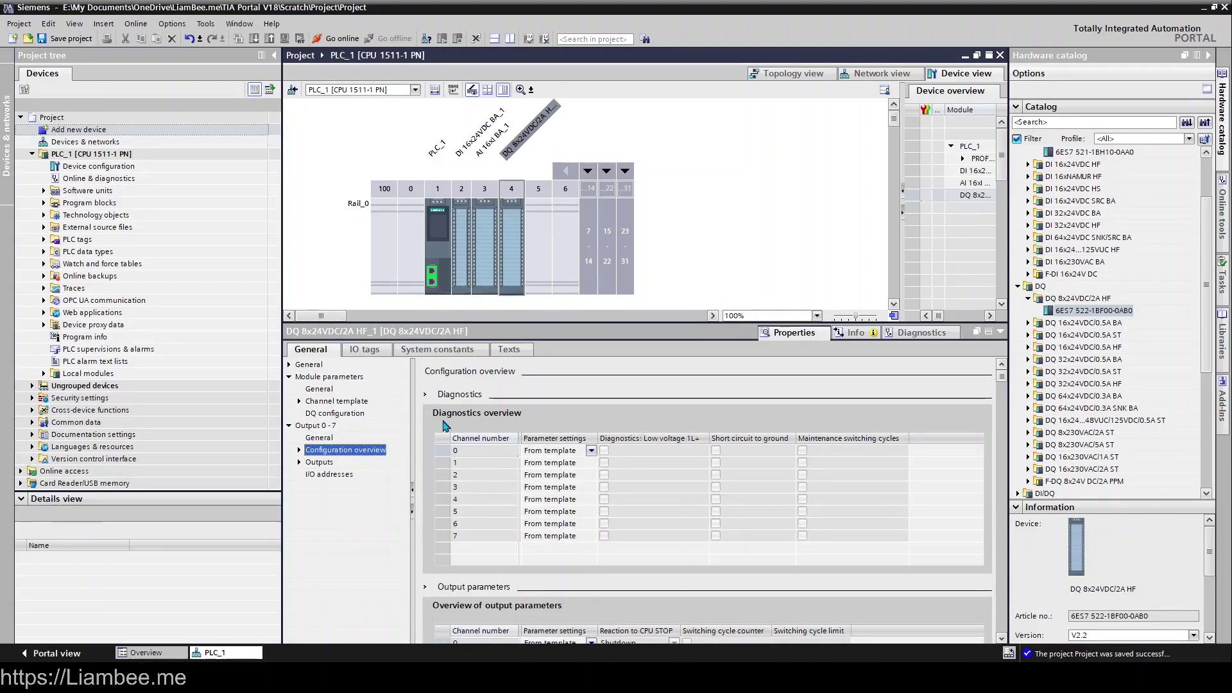
scroll(446, 426, "down", 2)
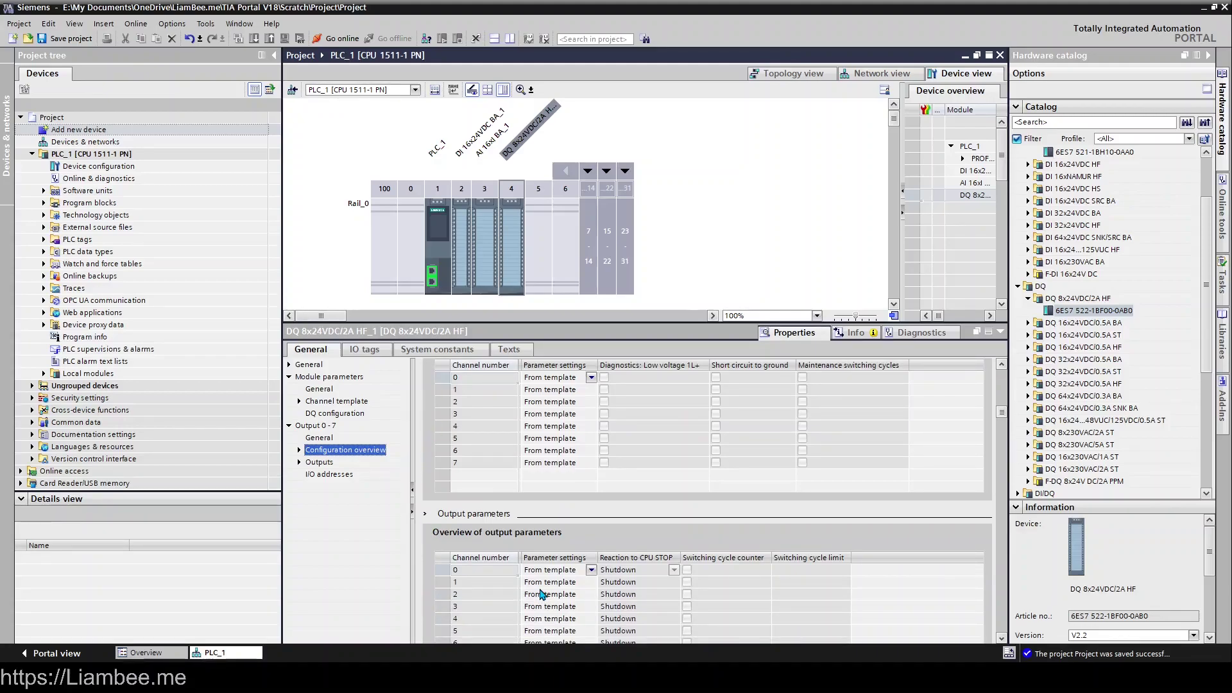
scroll(432, 546, "down", 2)
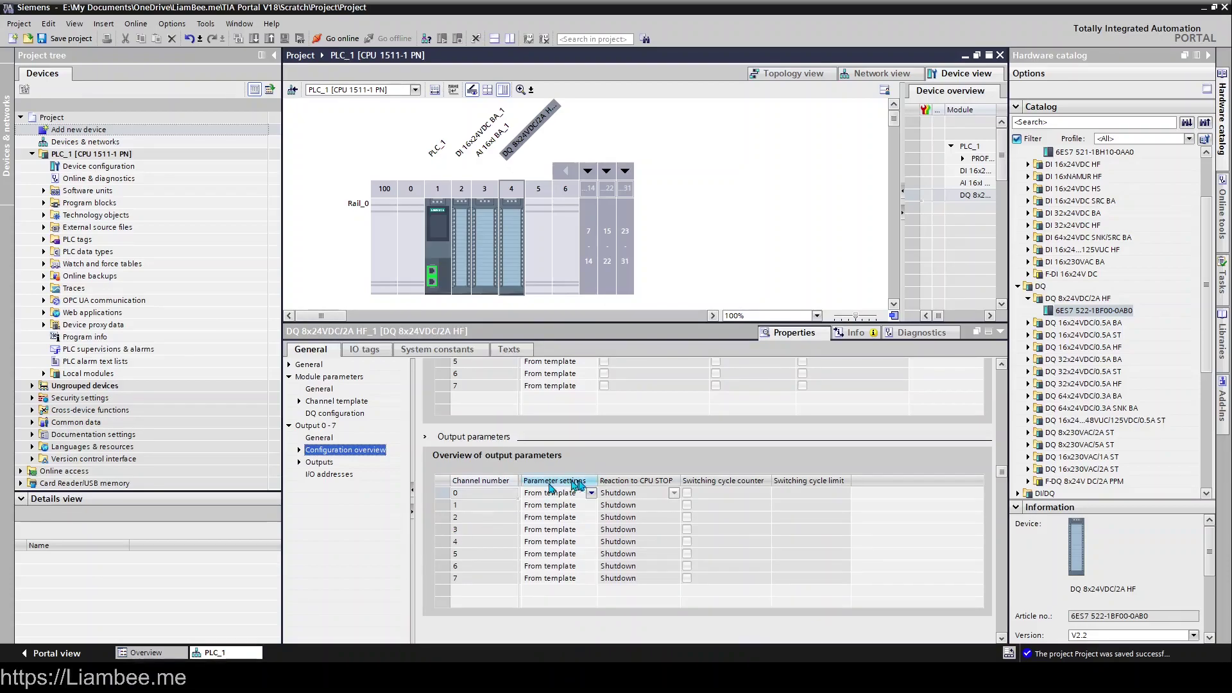
left_click(591, 493)
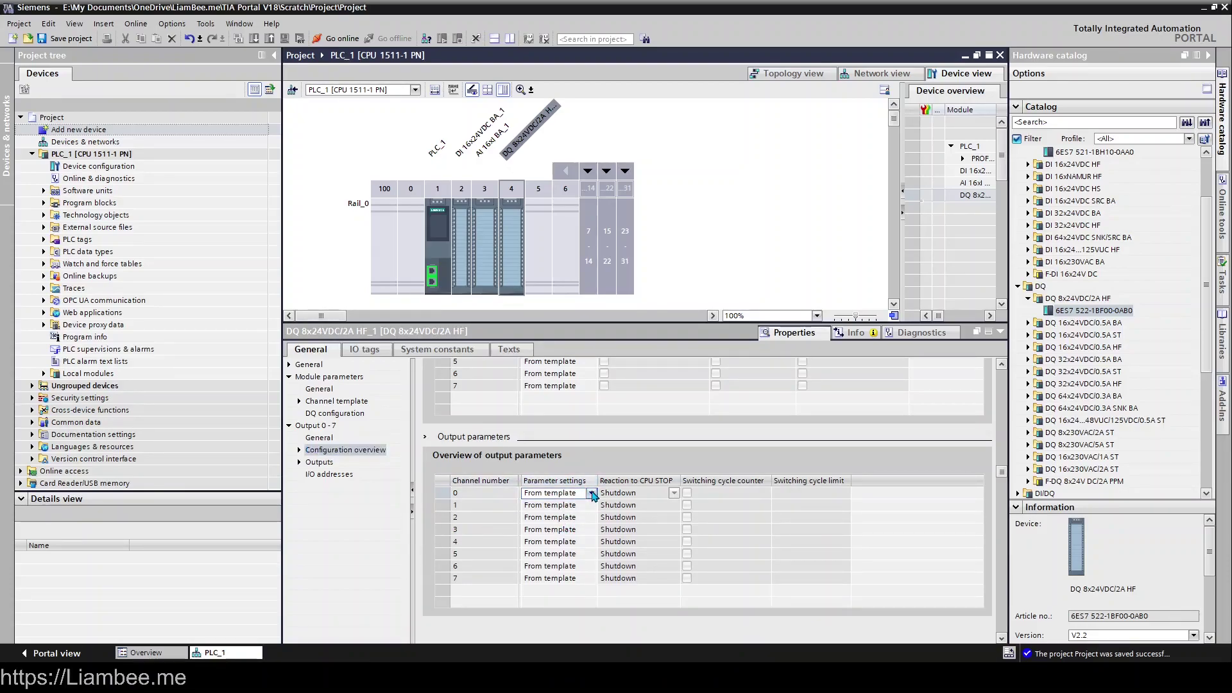
left_click(591, 494)
left_click(564, 513)
left_click(591, 492)
left_click(570, 514)
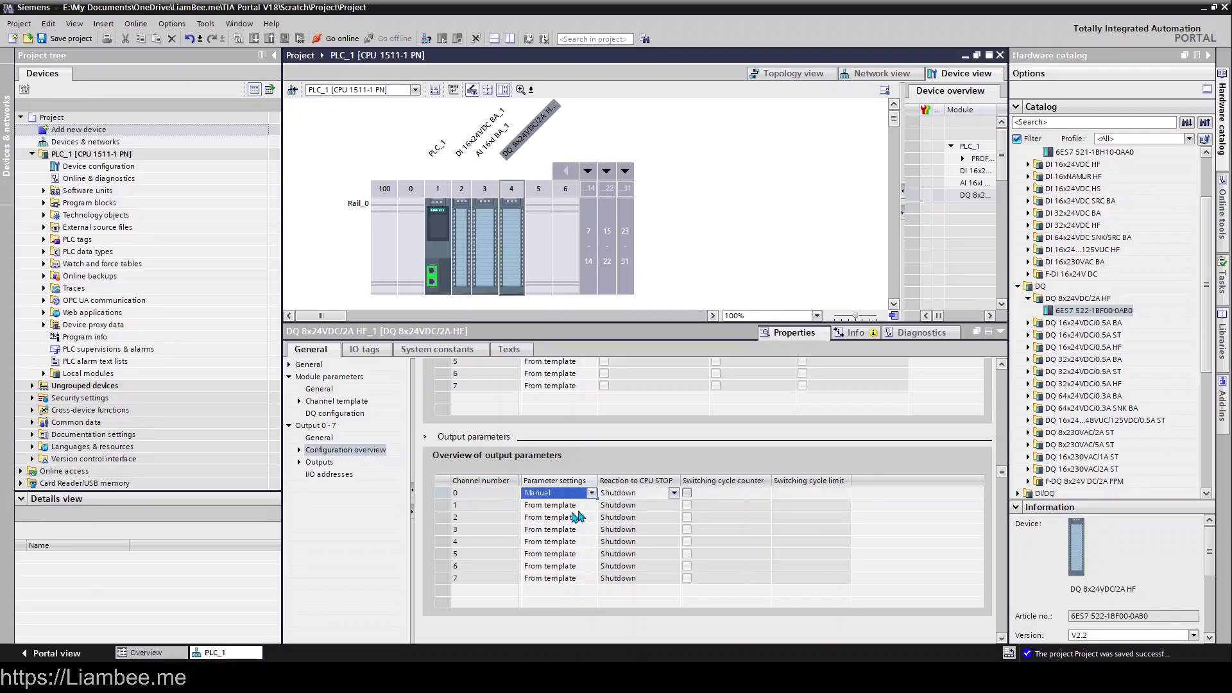
Set channel 0's reaction to CPU STOP to Keep last value.
left_click(674, 494)
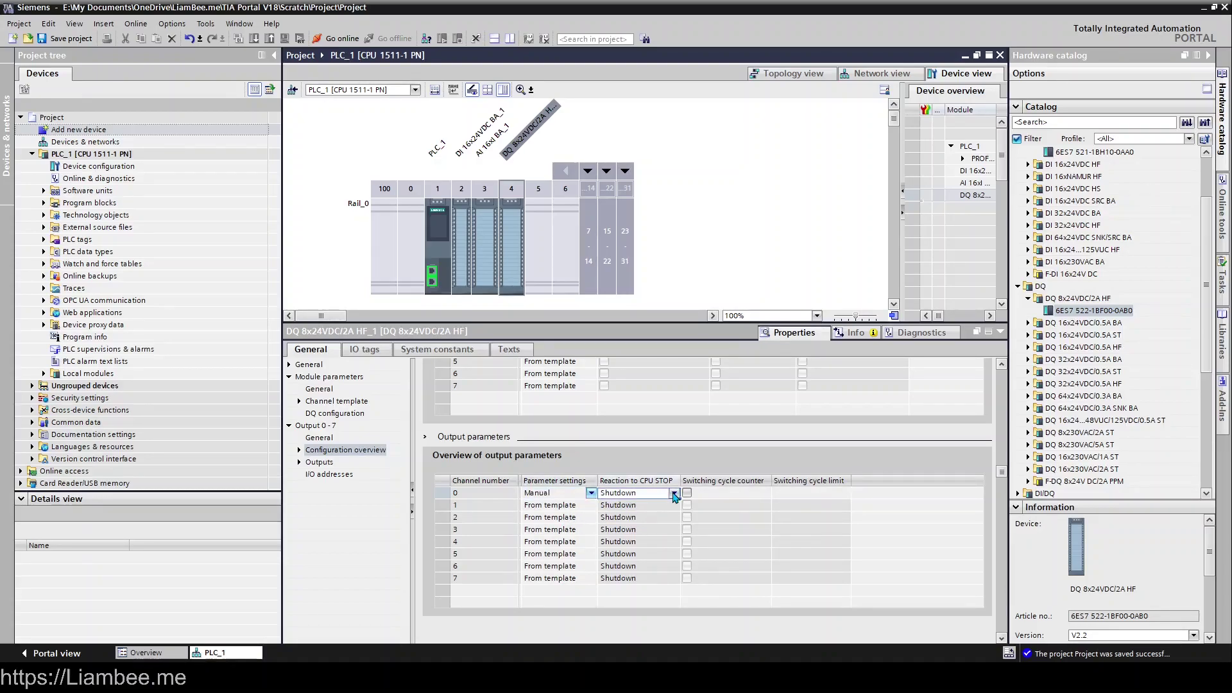
left_click(674, 493)
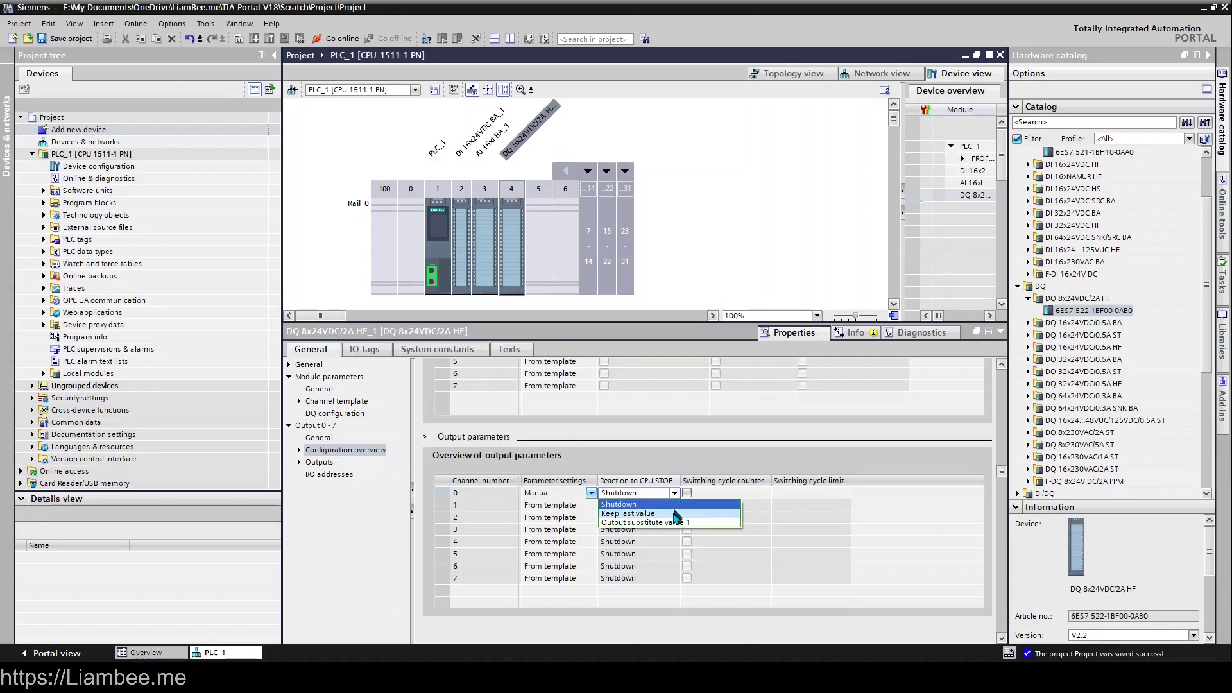
left_click(676, 518)
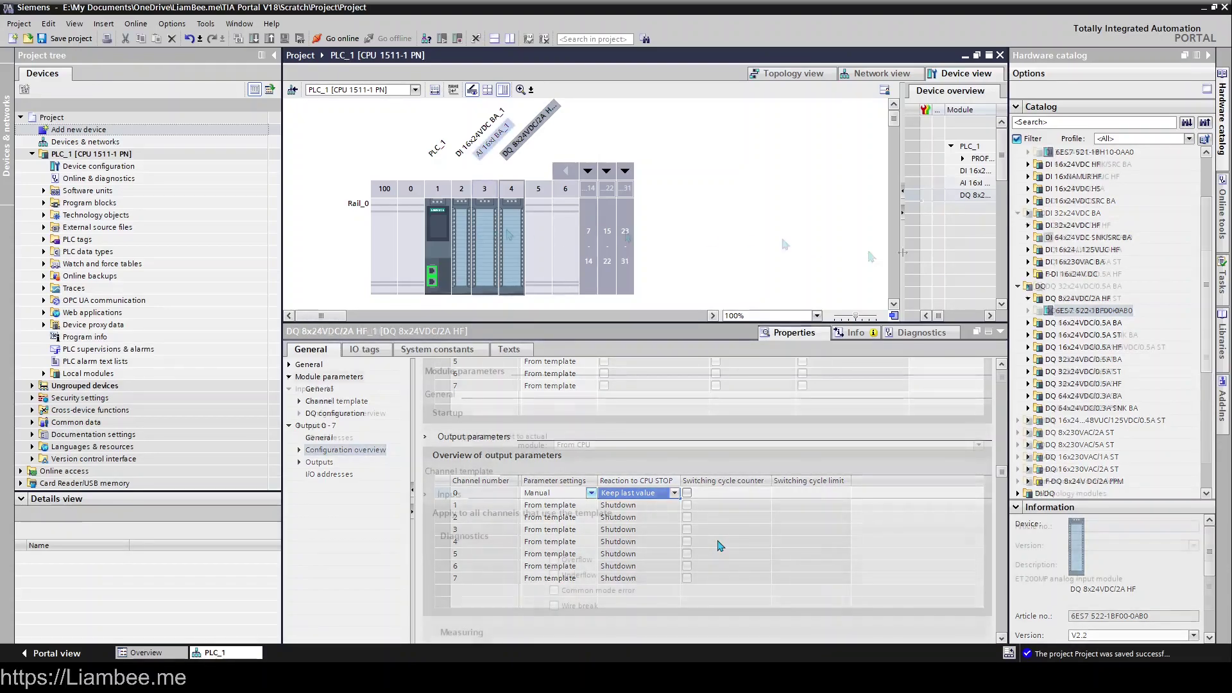
Select the AI 16xI BA module in slot 3 and display its module parameters.
left_click(484, 244)
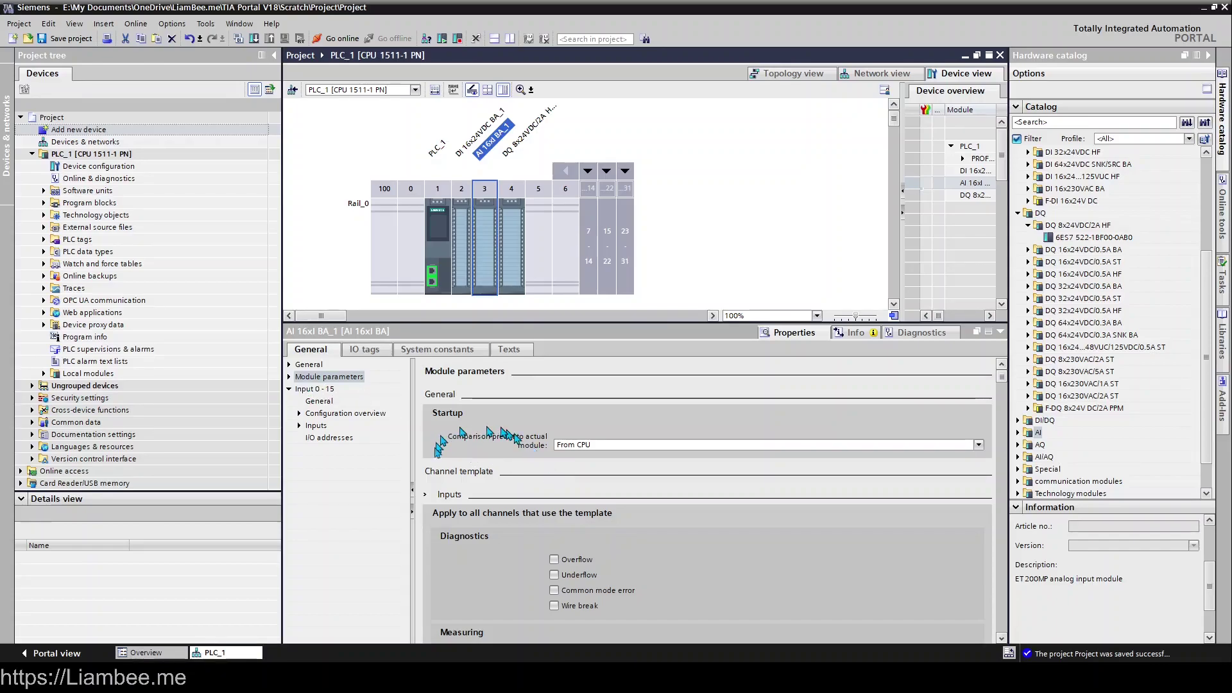
scroll(510, 483, "down", 3)
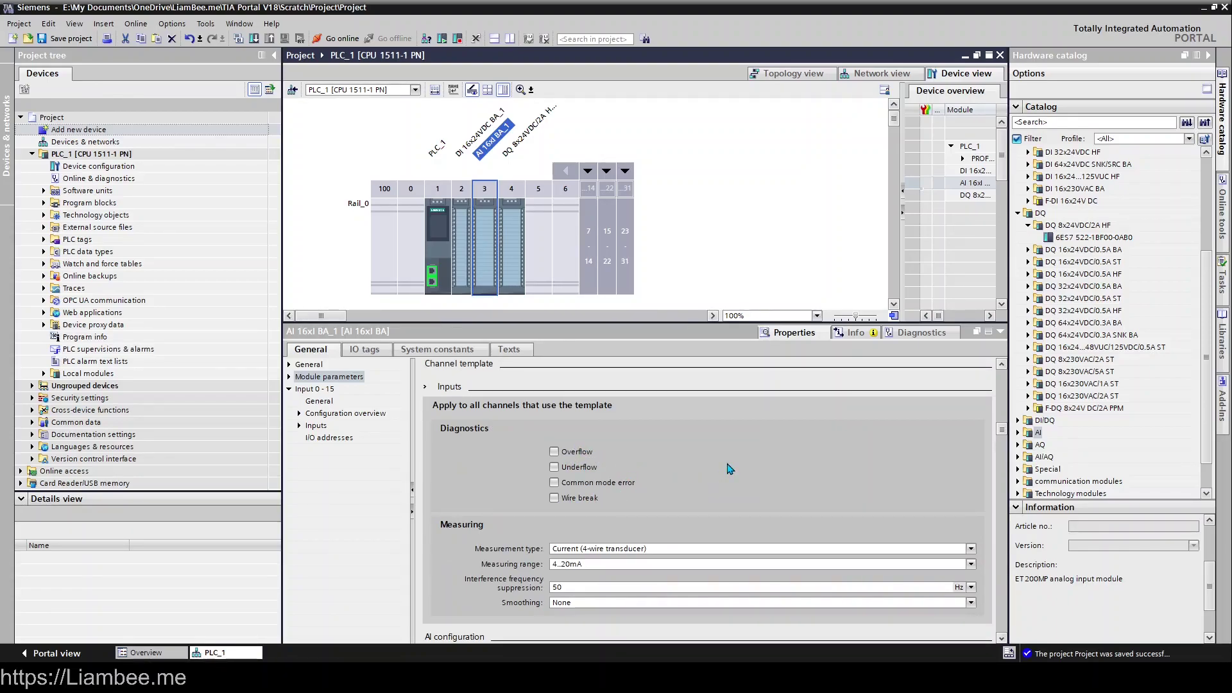
scroll(730, 468, "down", 1)
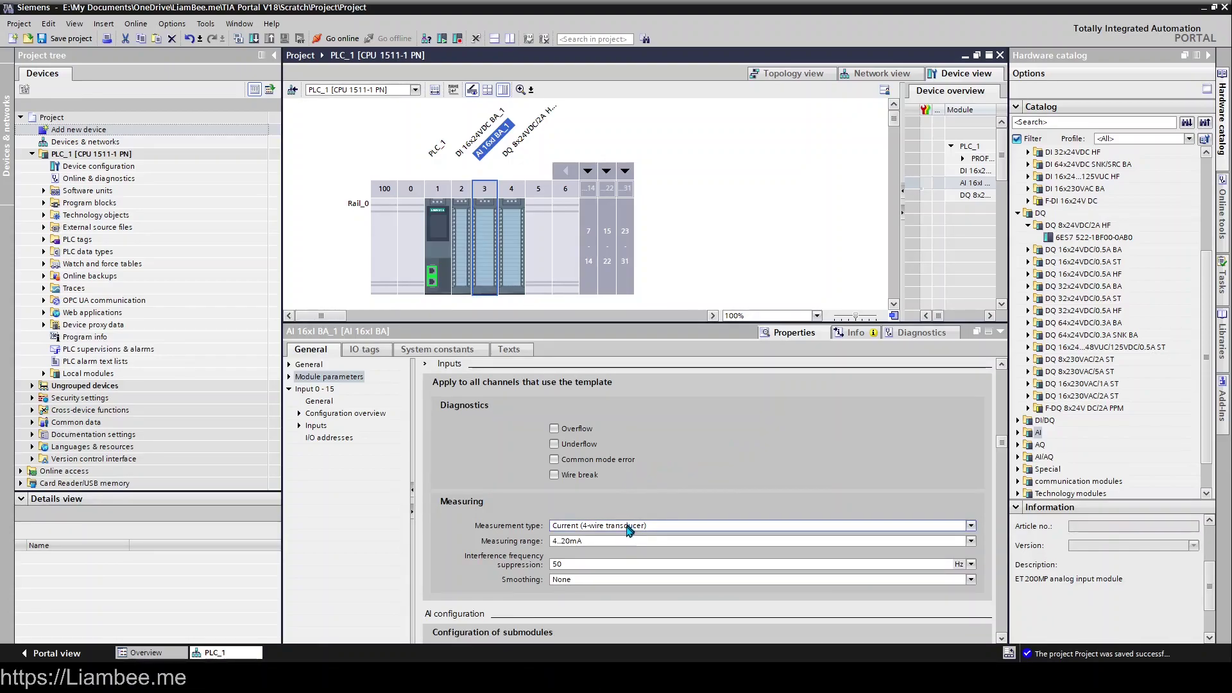
Keep measurement type Current (4-wire transducer), measuring range 4..20mA and smoothing None.
left_click(628, 526)
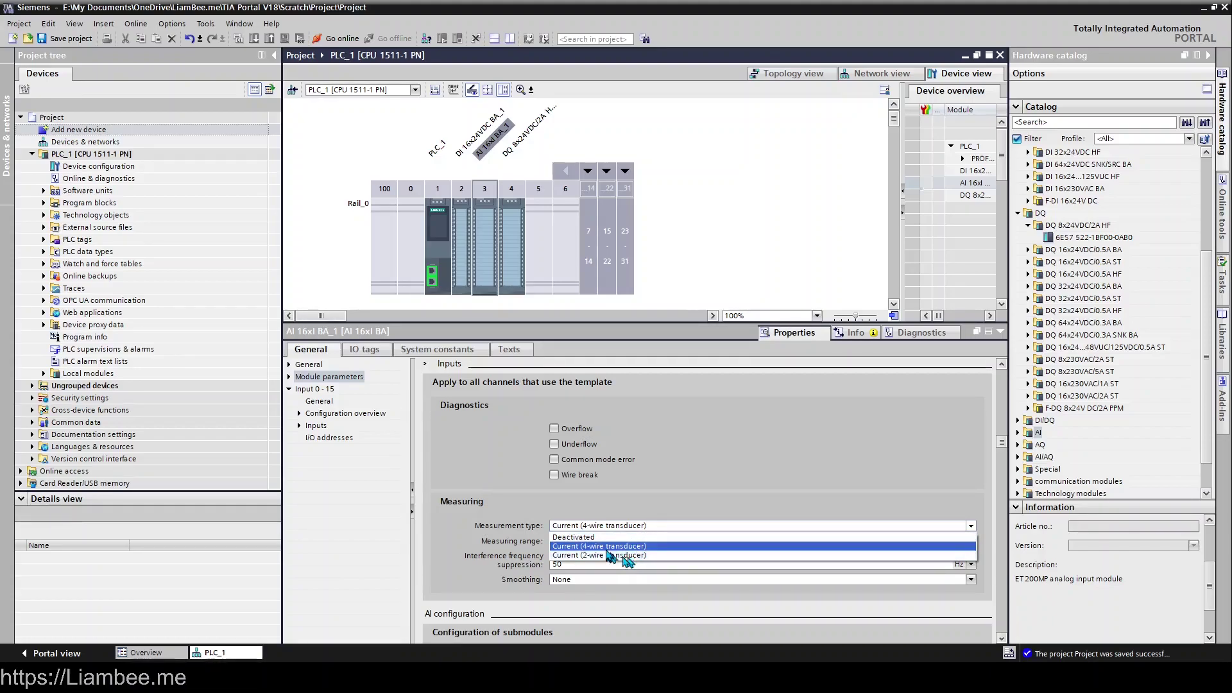
left_click(609, 549)
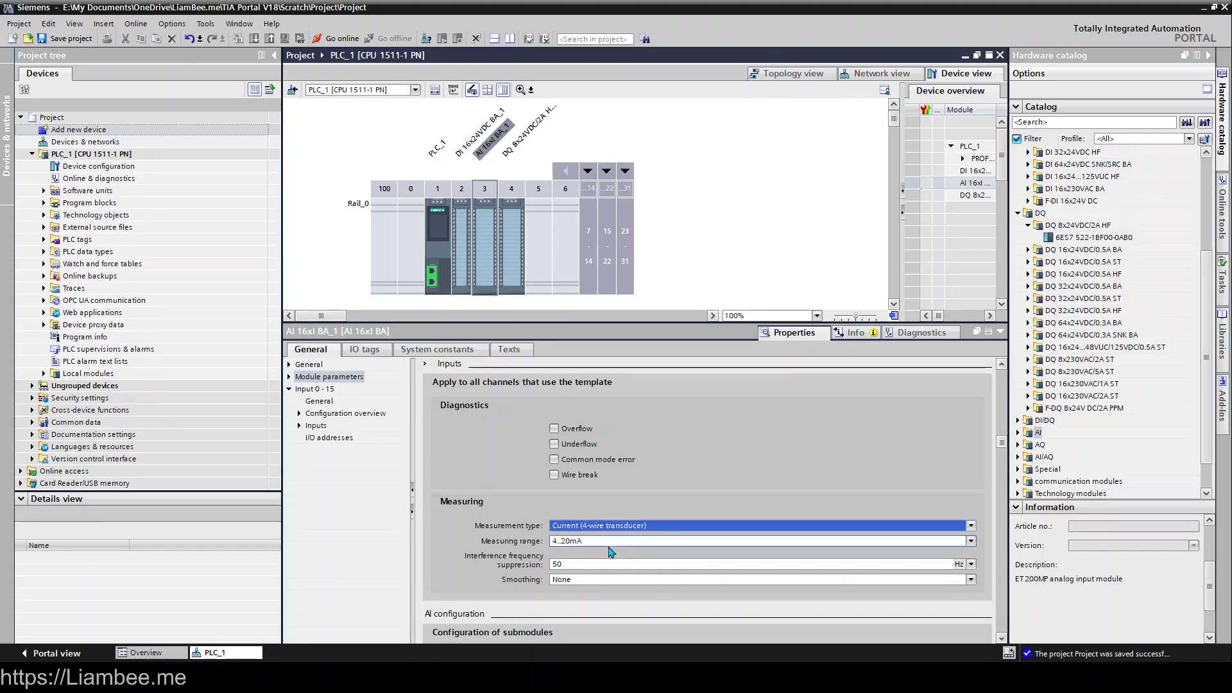
left_click(610, 543)
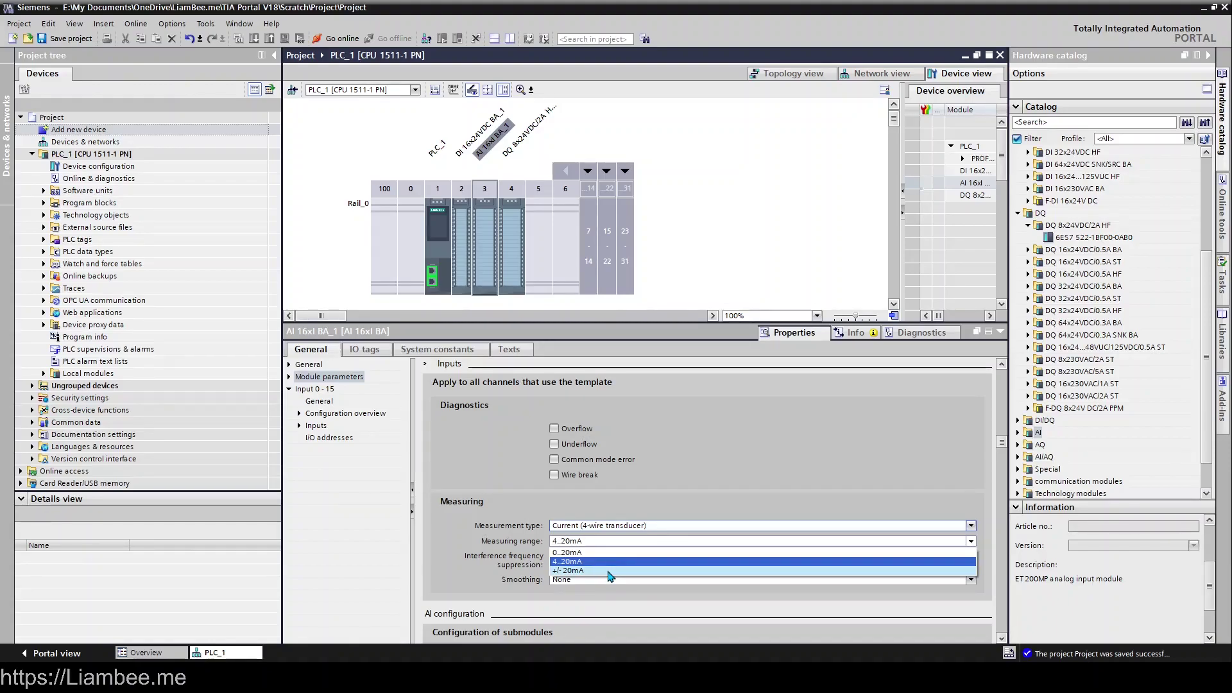
left_click(611, 562)
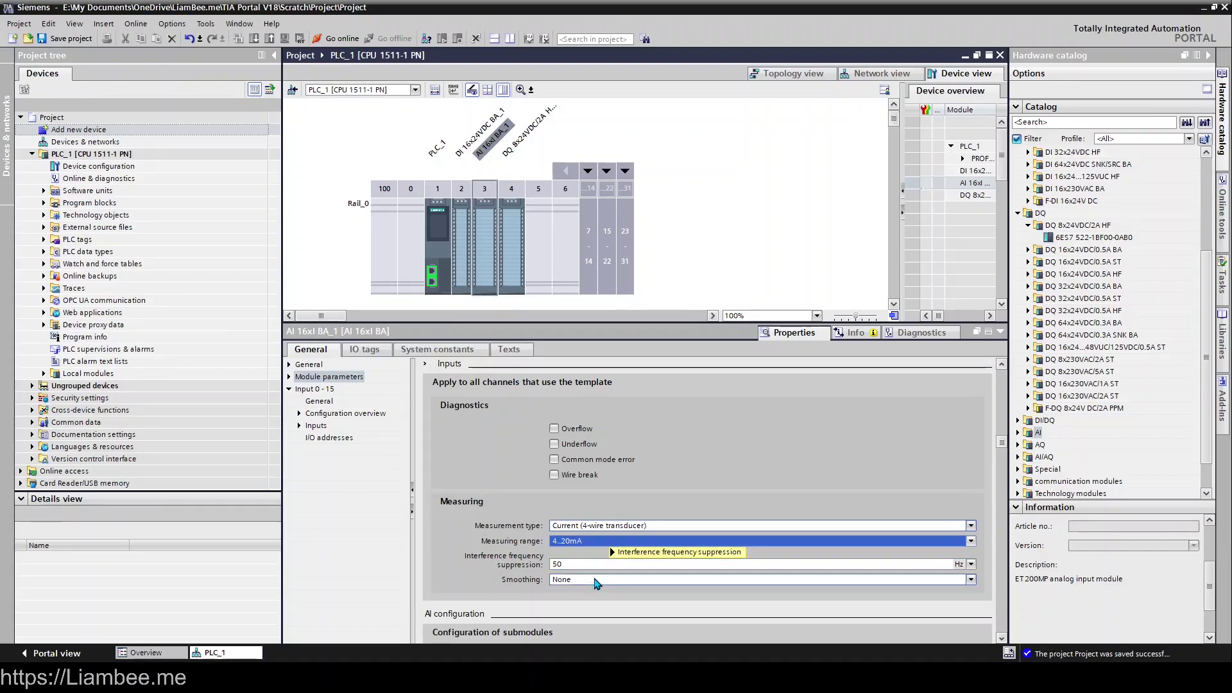
left_click(596, 580)
left_click(597, 580)
left_click(597, 580)
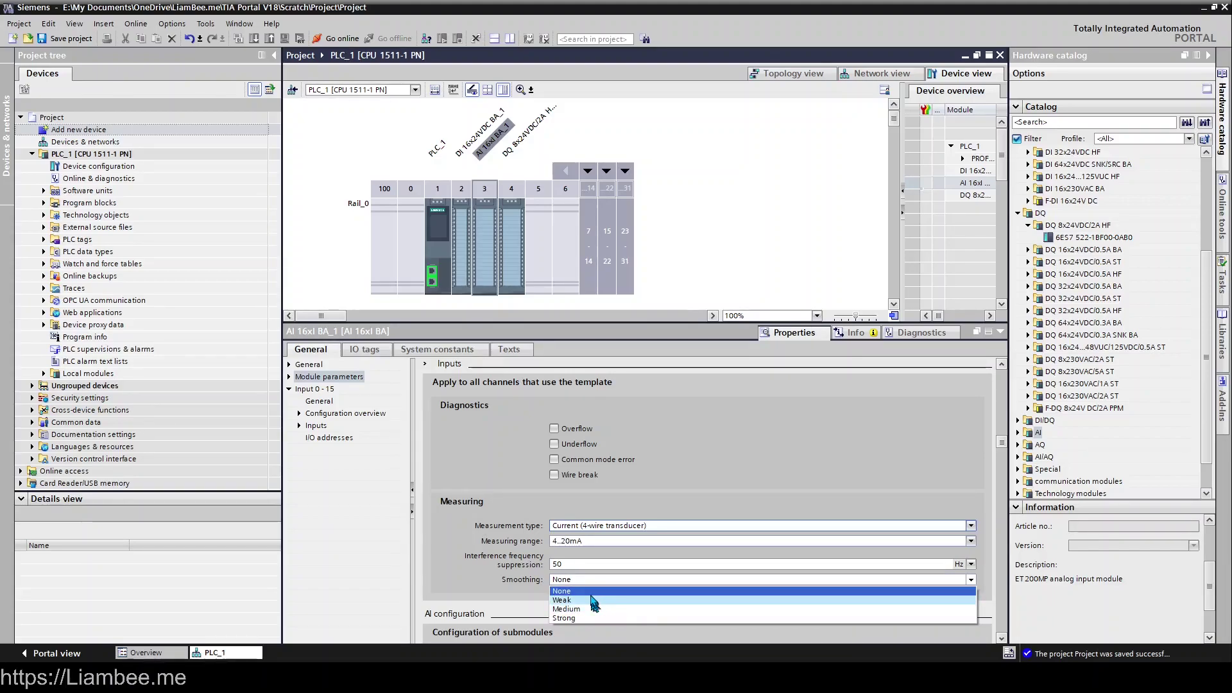
left_click(588, 585)
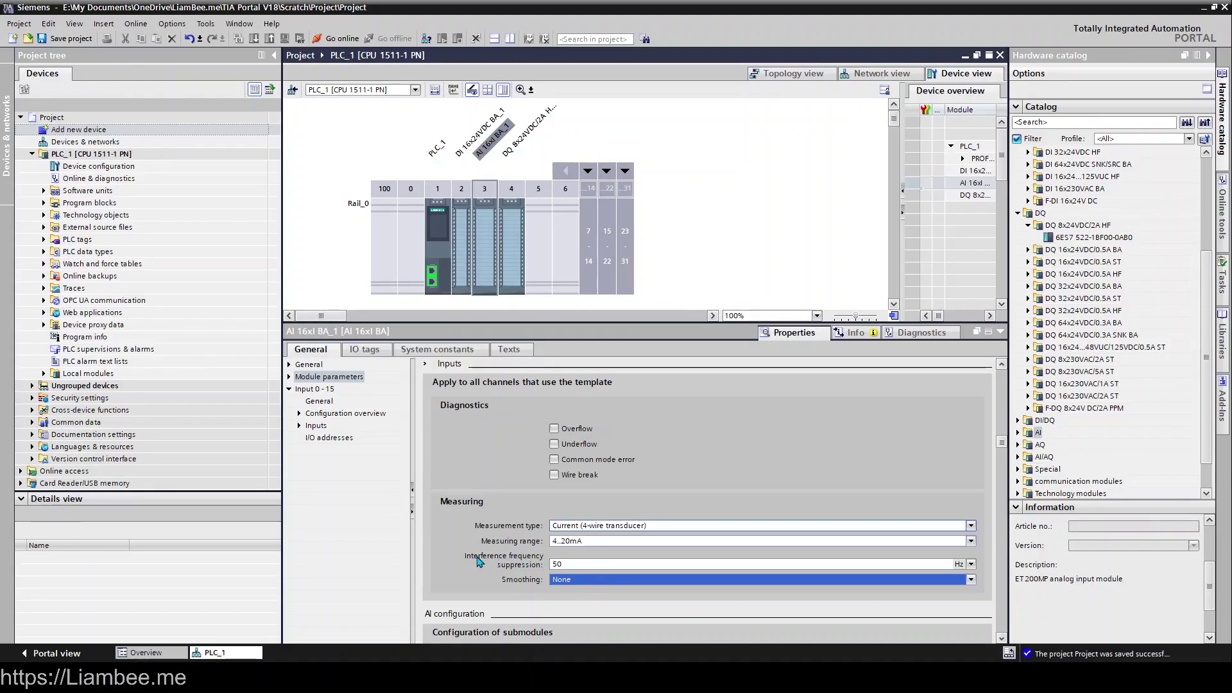
scroll(478, 562, "down", 3)
scroll(477, 562, "down", 1)
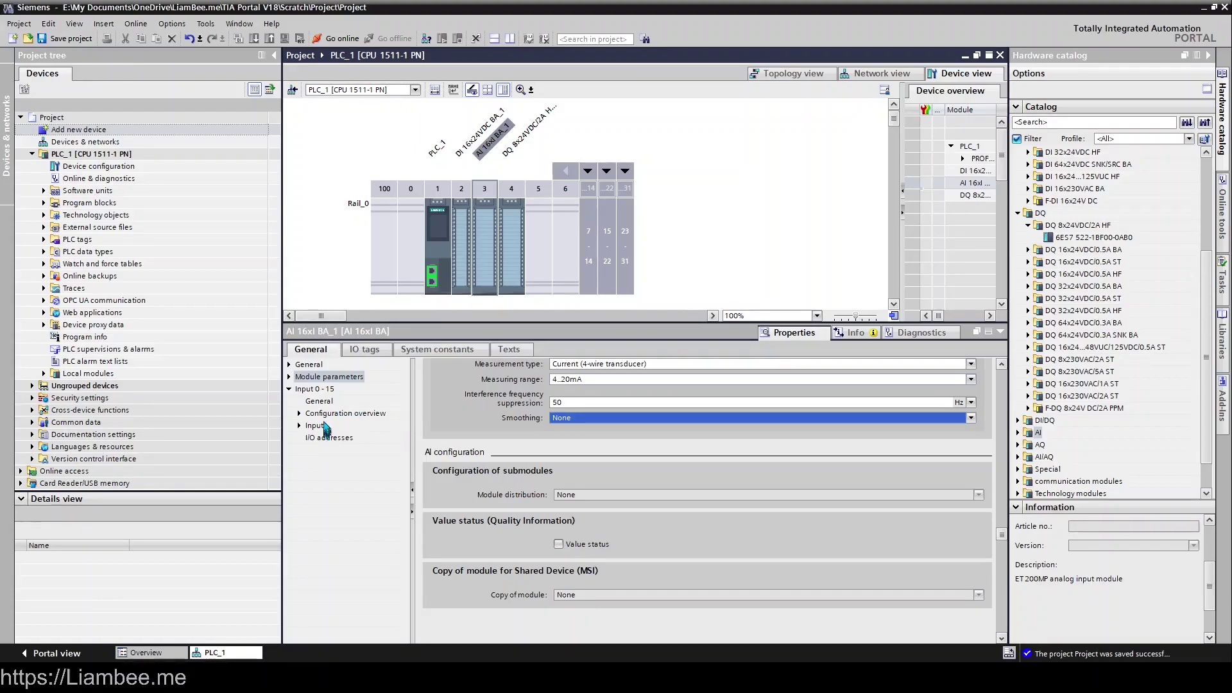
In the Configuration overview, set AI input channel 0 to Manual with a 0..20mA measuring range.
left_click(328, 417)
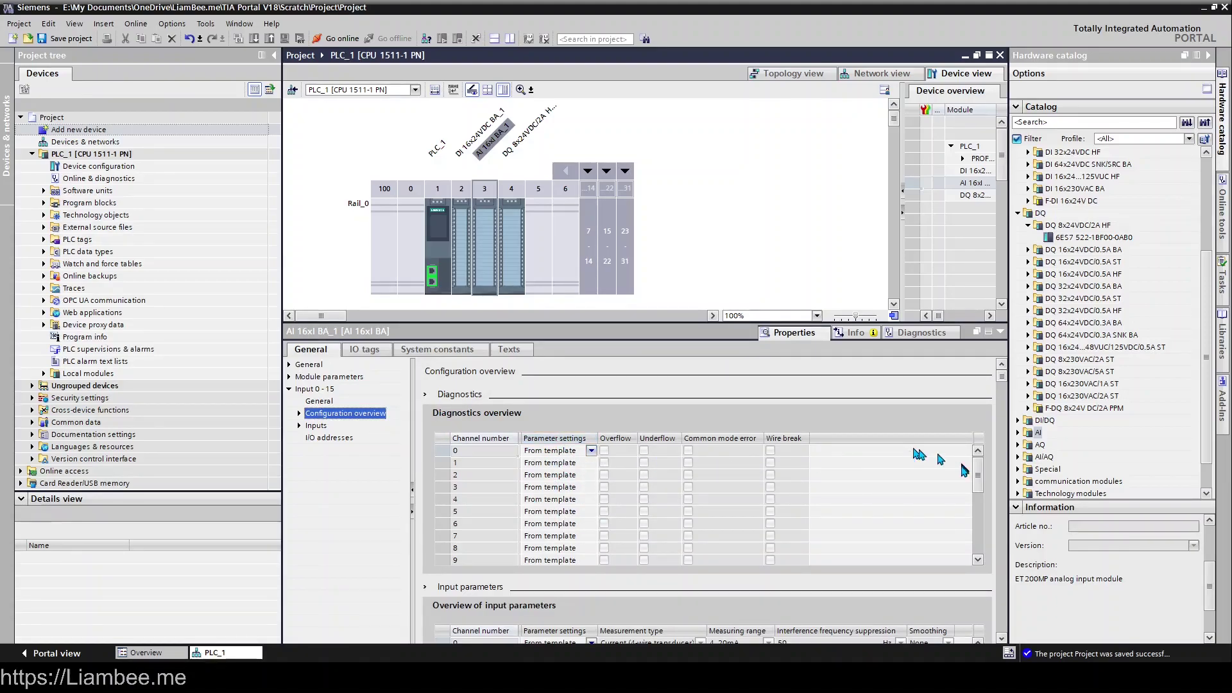
scroll(972, 611, "down", 5)
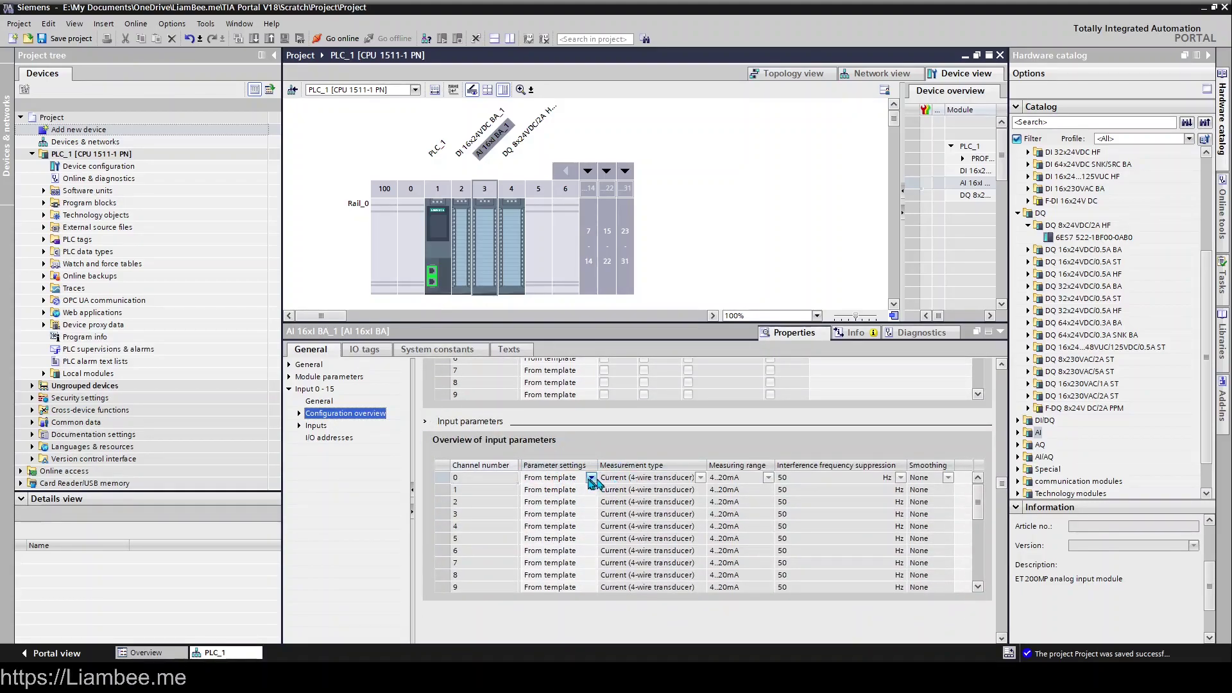
left_click(590, 481)
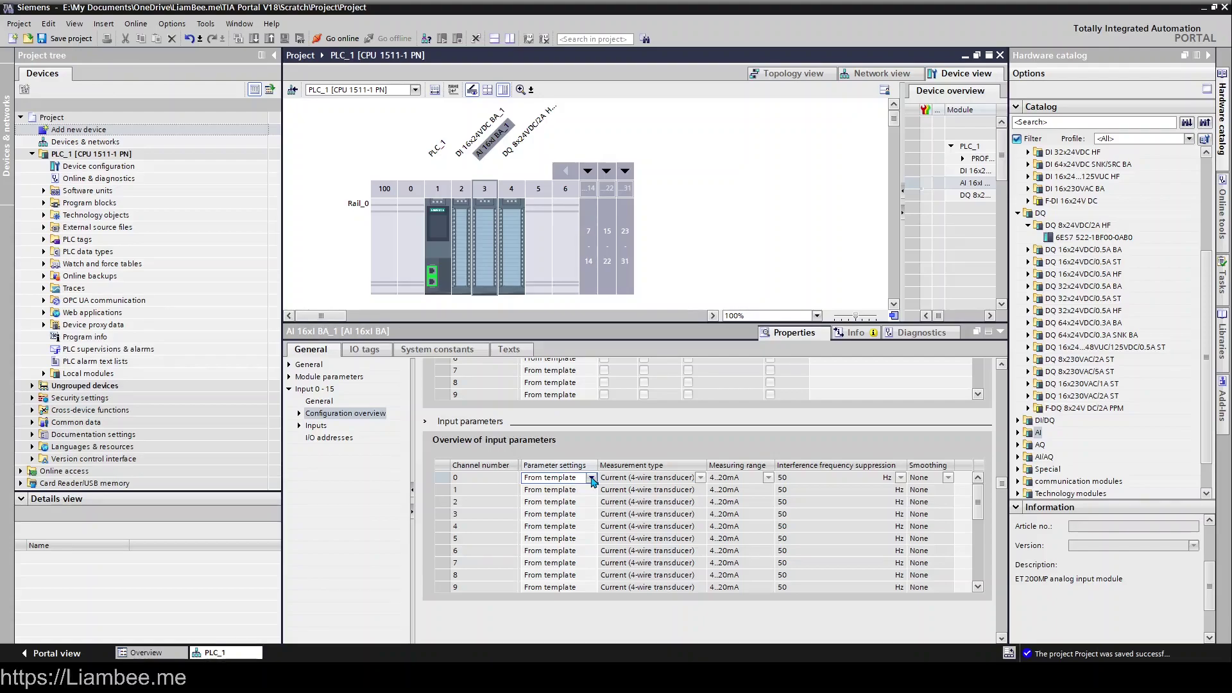
left_click(591, 477)
left_click(577, 501)
left_click(769, 479)
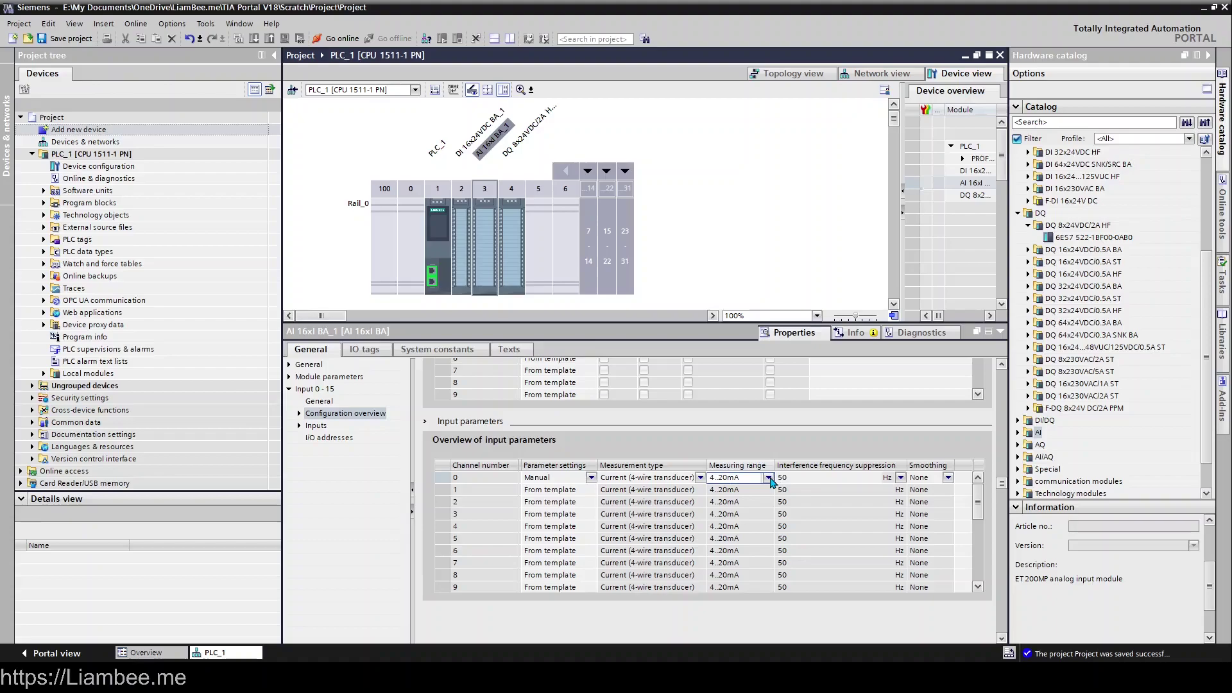
left_click(769, 479)
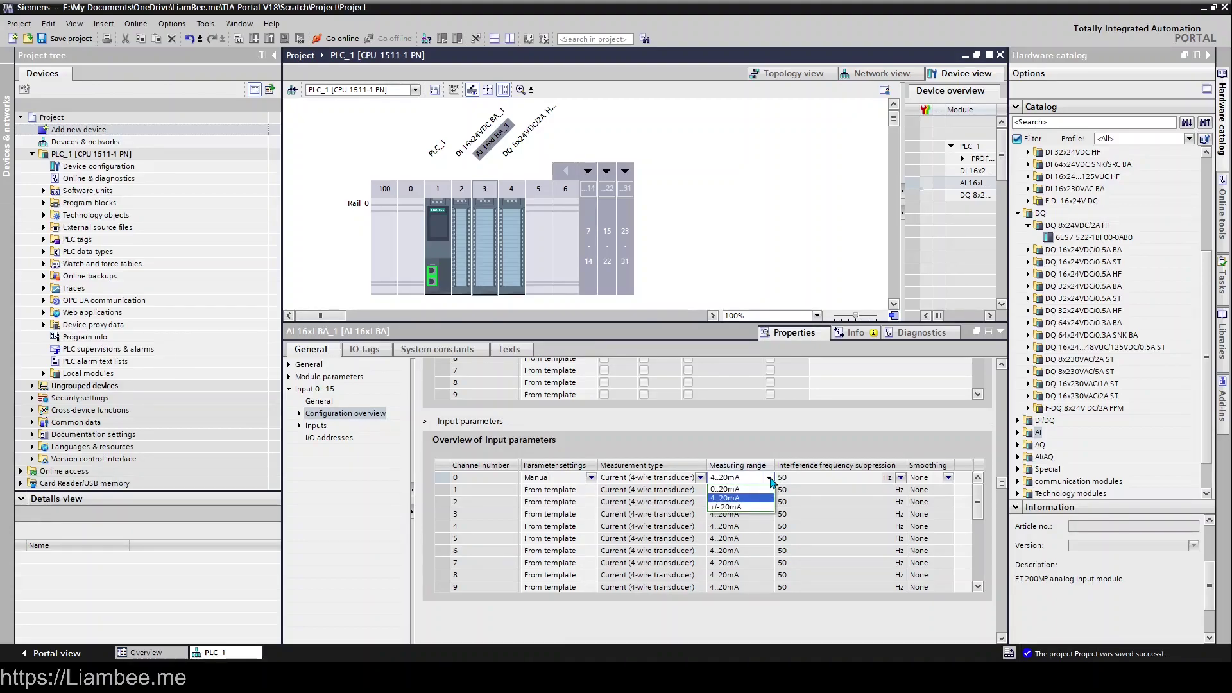
left_click(724, 489)
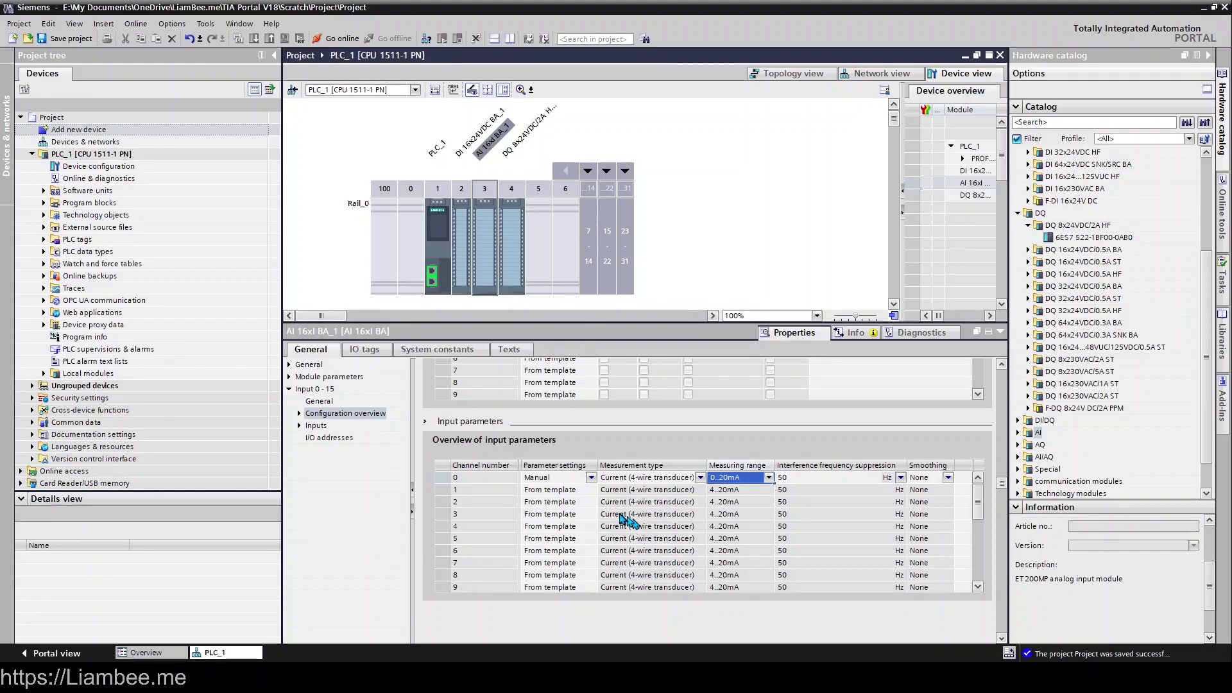
left_click(587, 491)
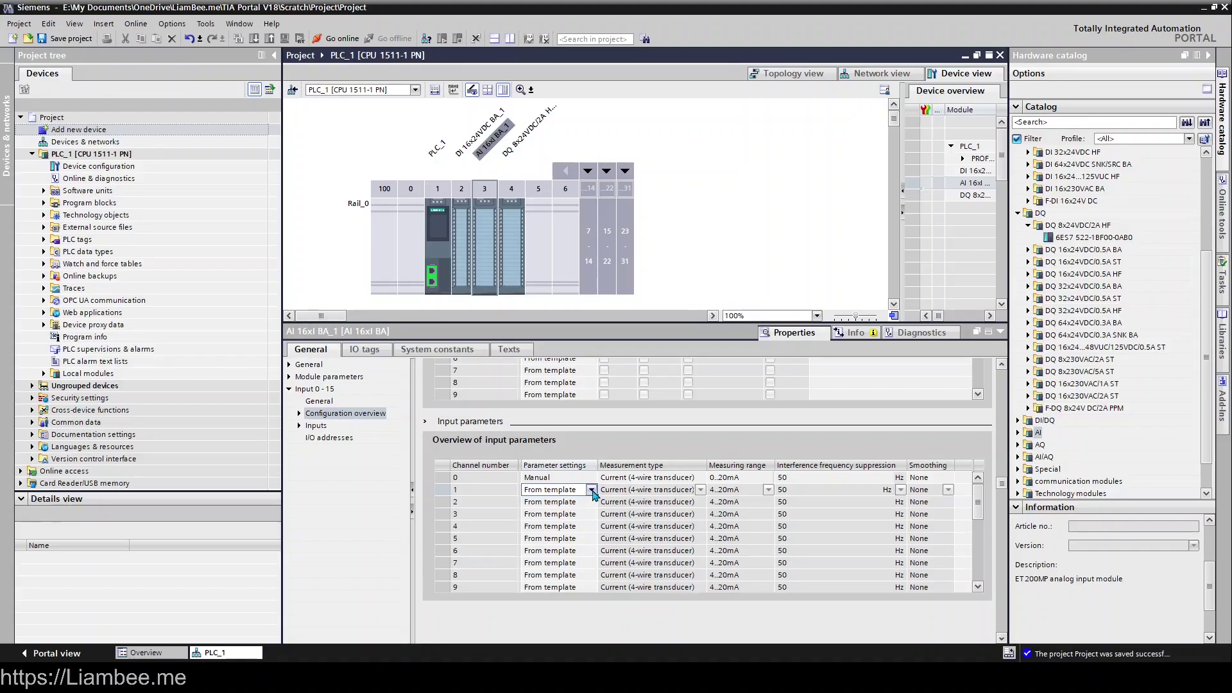
In the input parameters overview, set channel 1 to Manual and its measurement type to Deactivated.
left_click(591, 490)
left_click(576, 514)
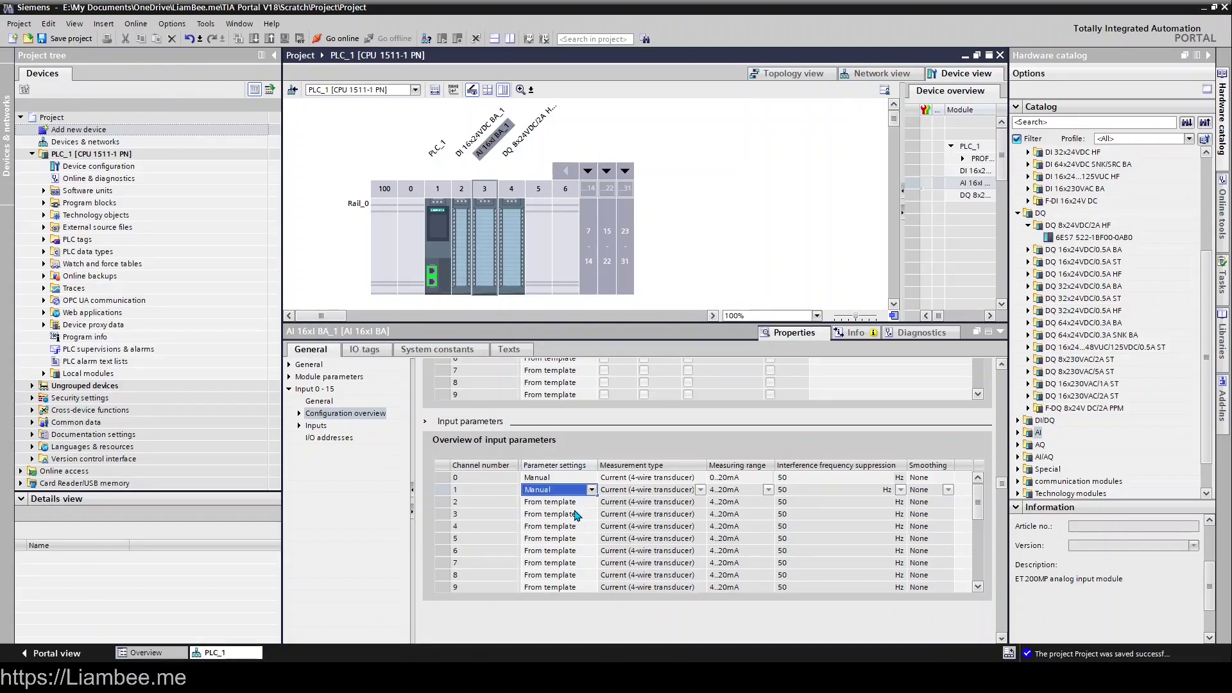
left_click(699, 494)
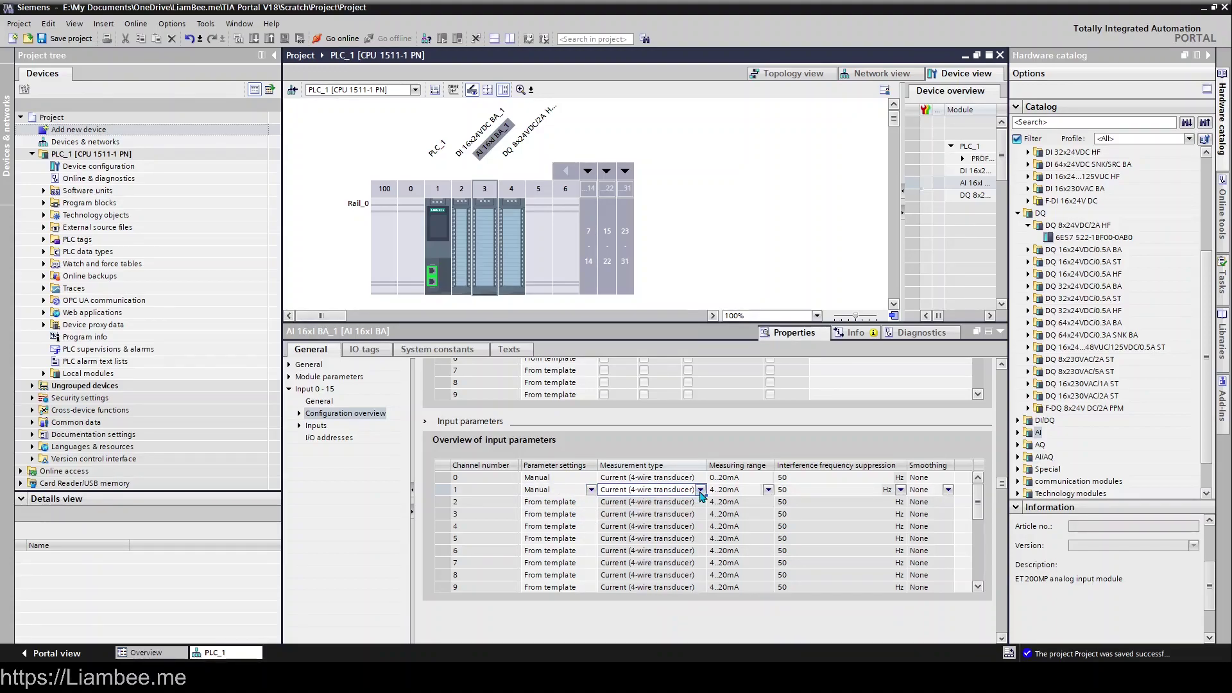
left_click(700, 492)
left_click(701, 492)
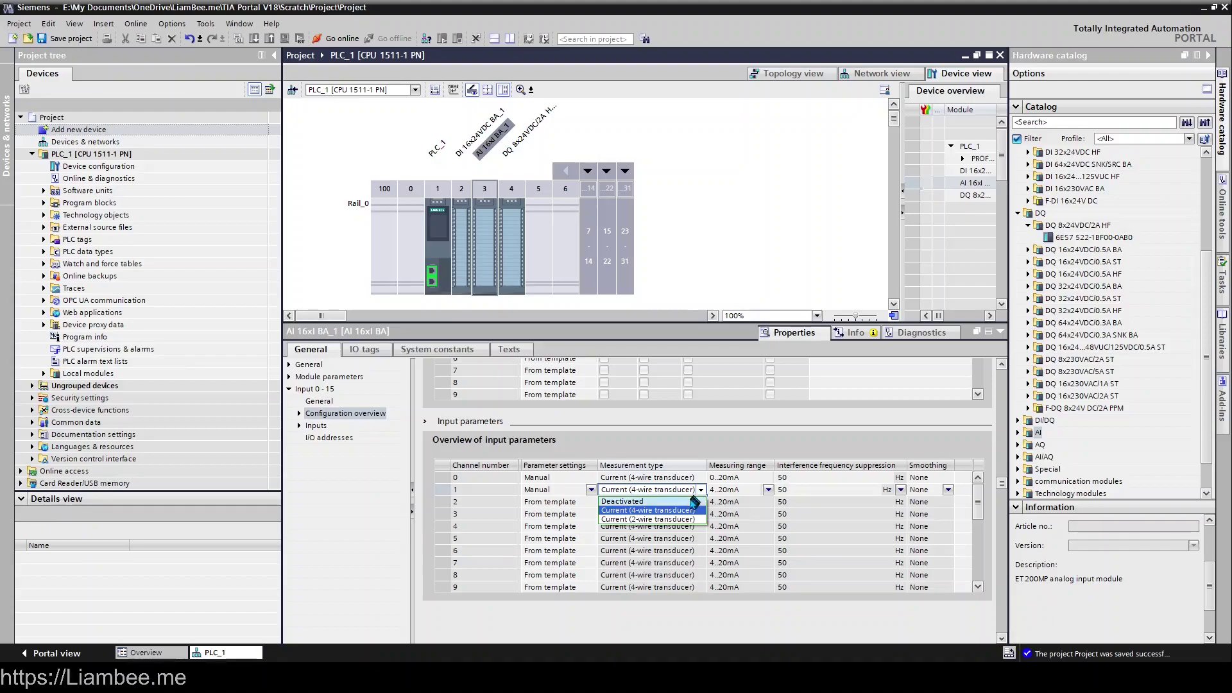
left_click(691, 506)
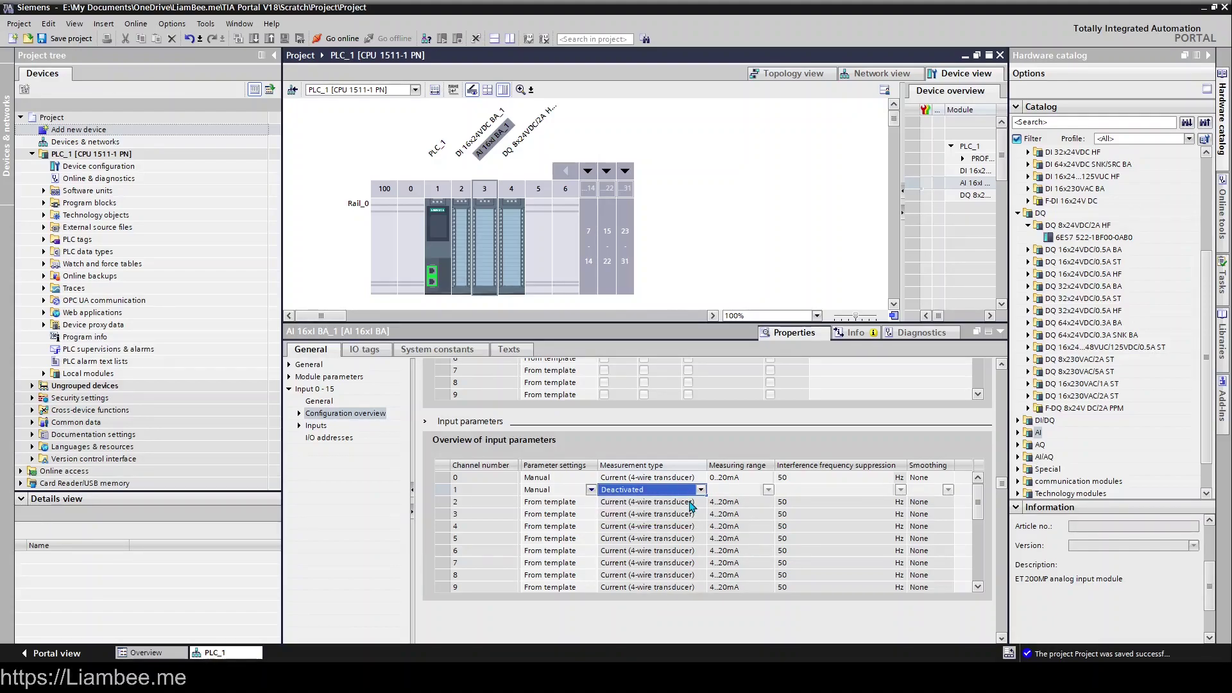